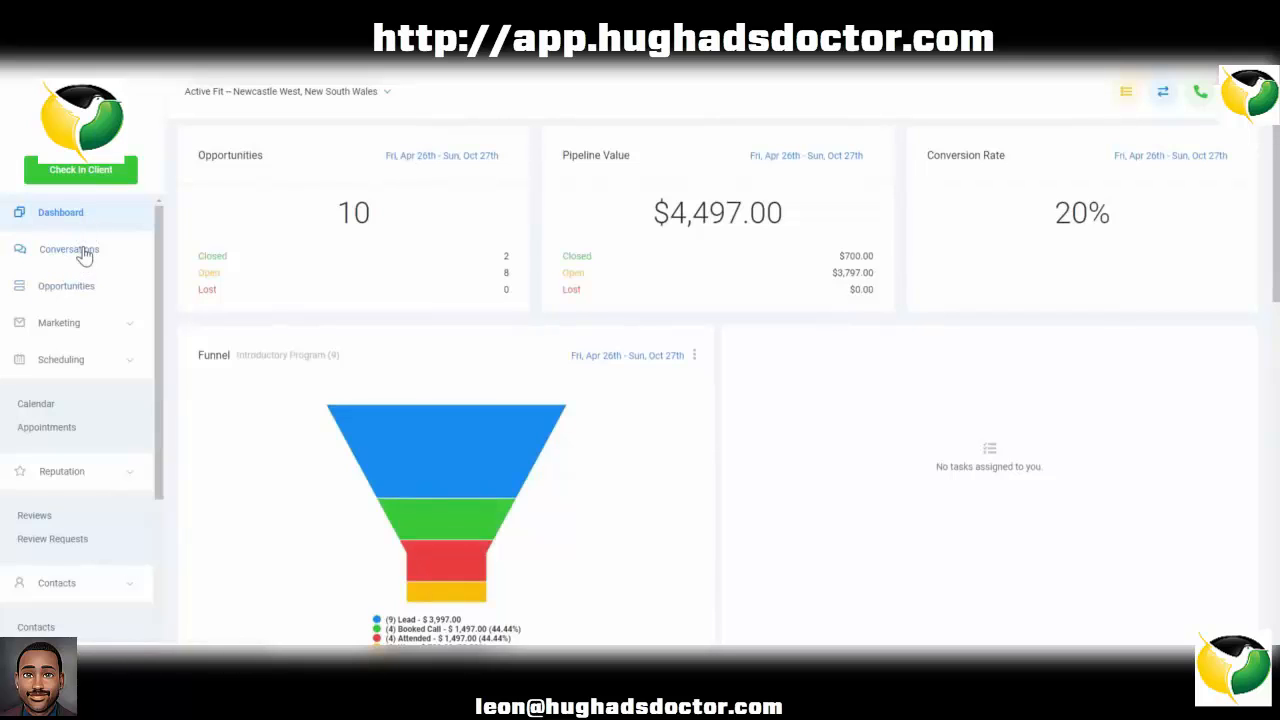
- Open the account settings and examine the company data, including the logo, company name, contact fields, website and API key
scroll(80, 300, "down", 3)
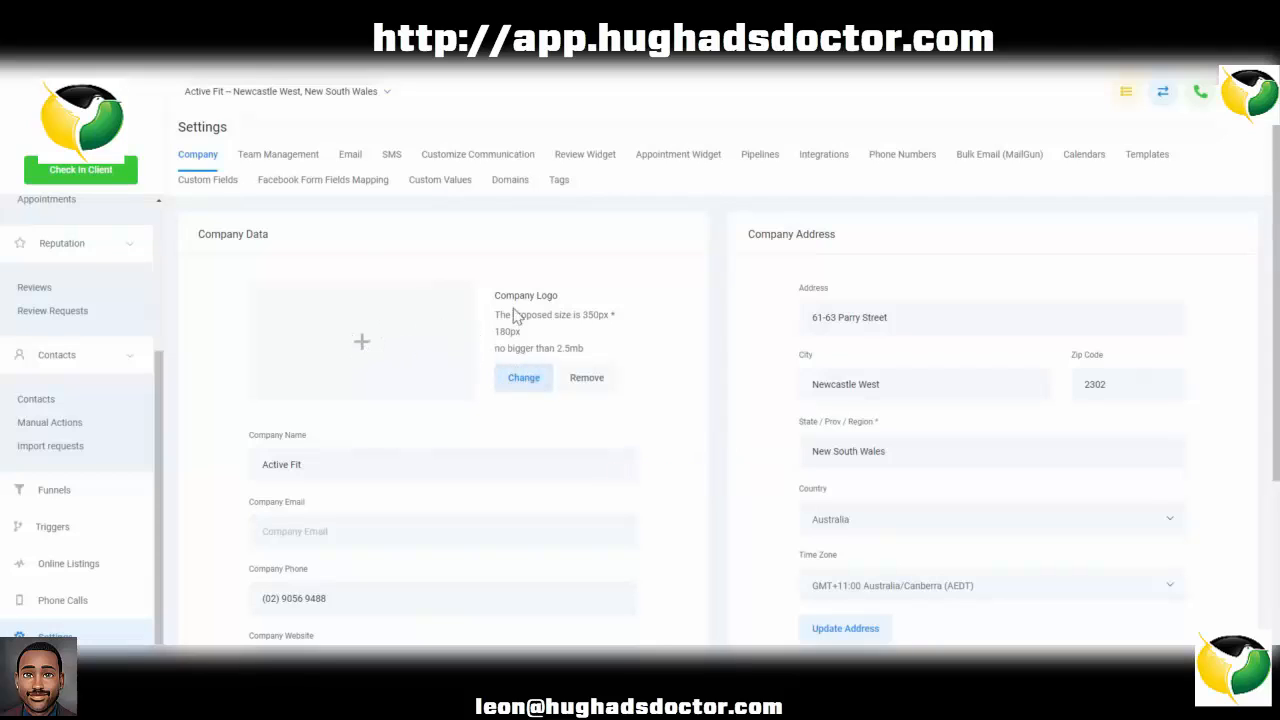
scroll(410, 383, "down", 2)
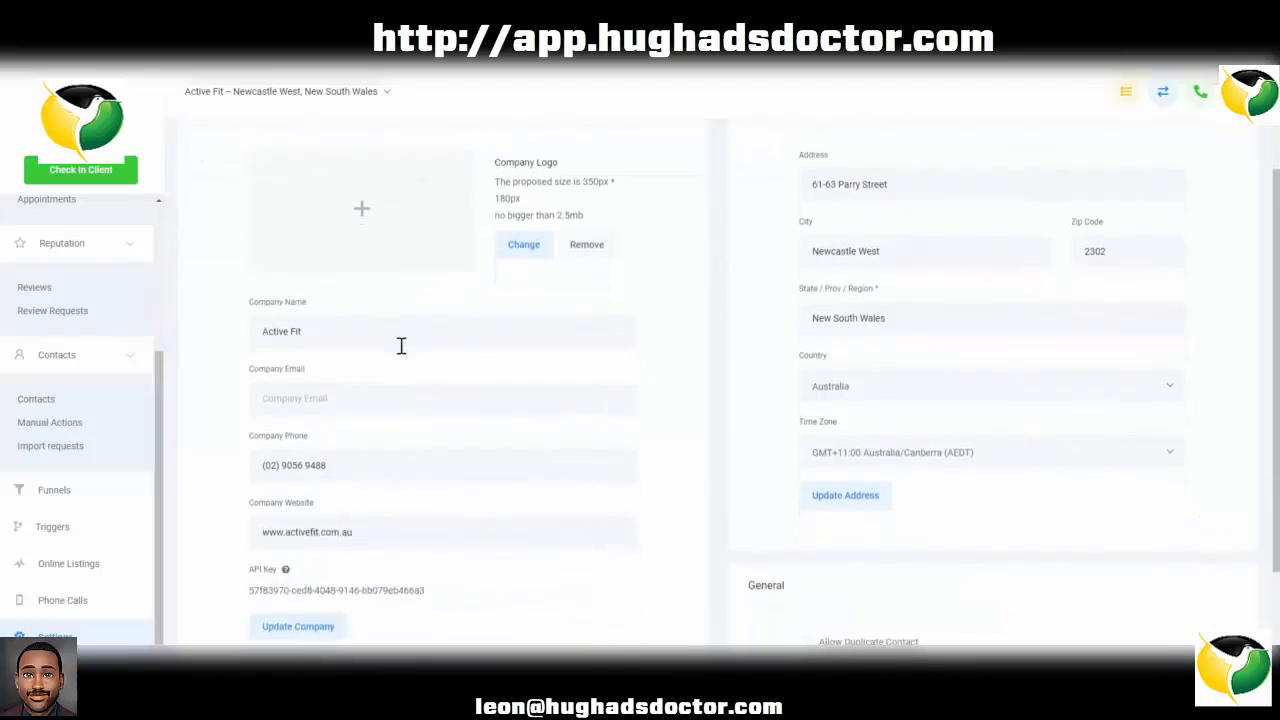
scroll(401, 345, "down", 2)
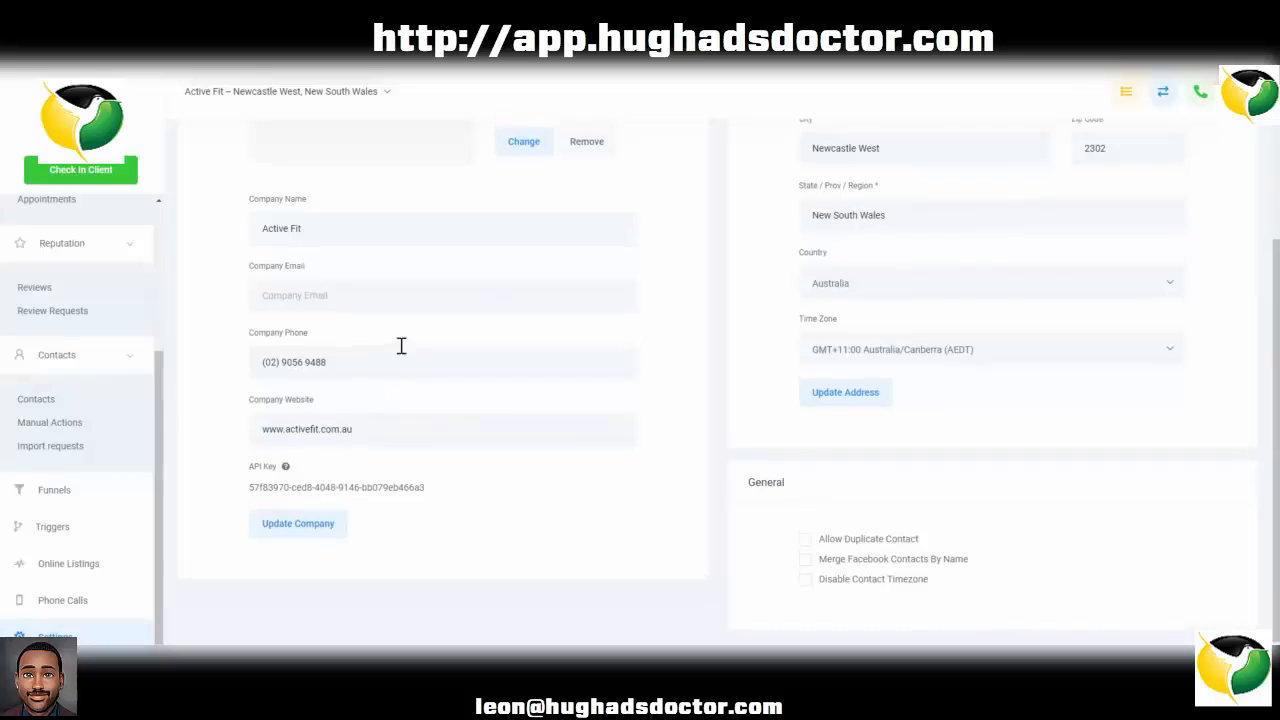
scroll(400, 346, "up", 1)
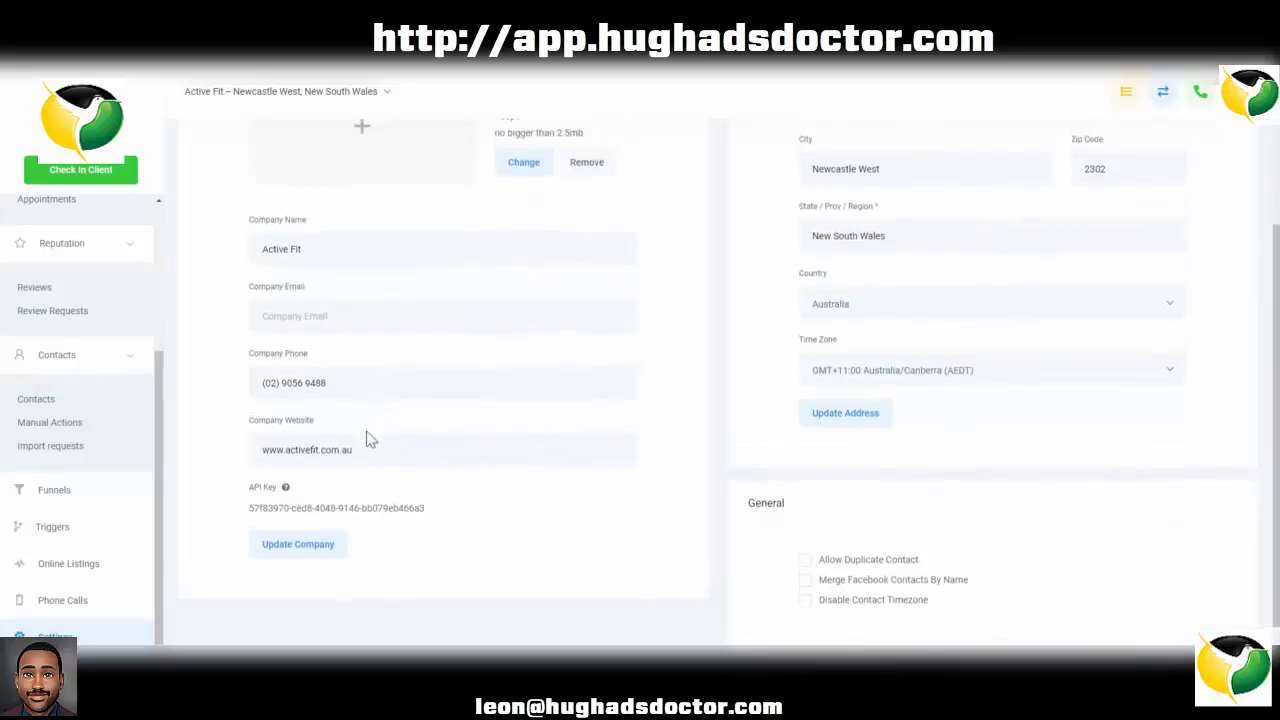
triple_click(365, 509)
left_click(486, 516)
scroll(486, 516, "up", 2)
scroll(486, 514, "down", 3)
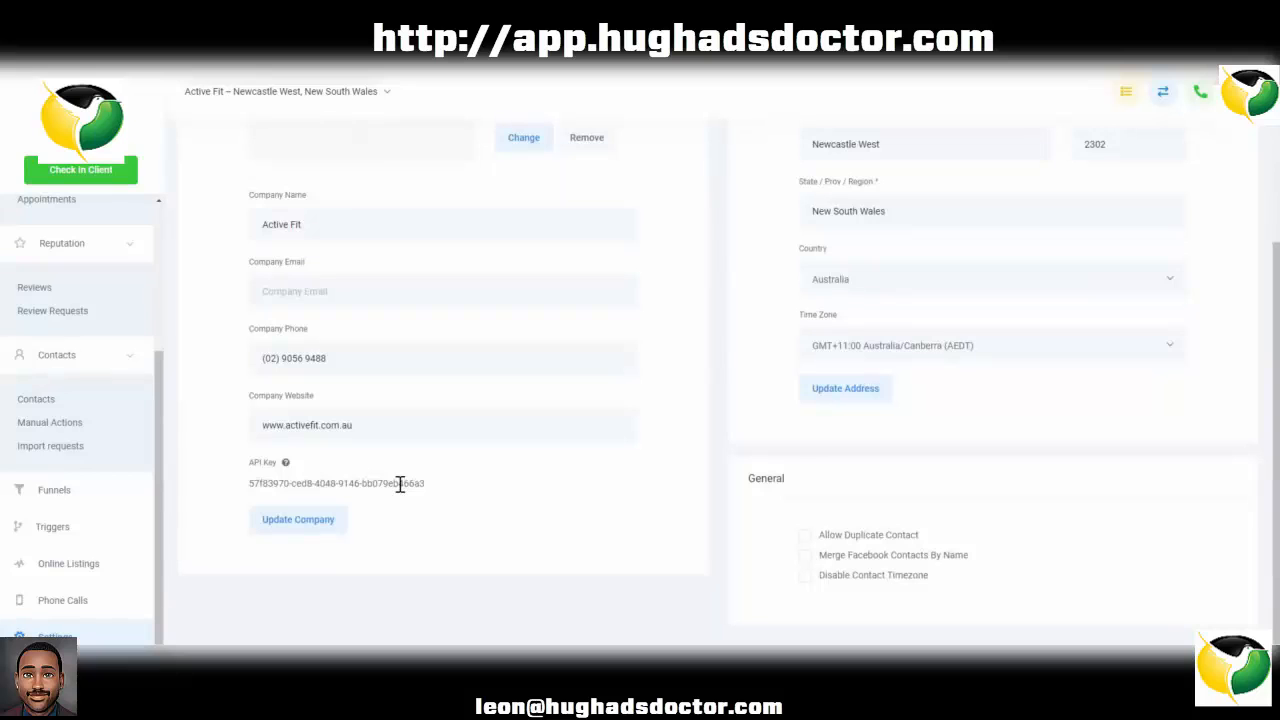
scroll(400, 484, "up", 3)
scroll(386, 454, "down", 3)
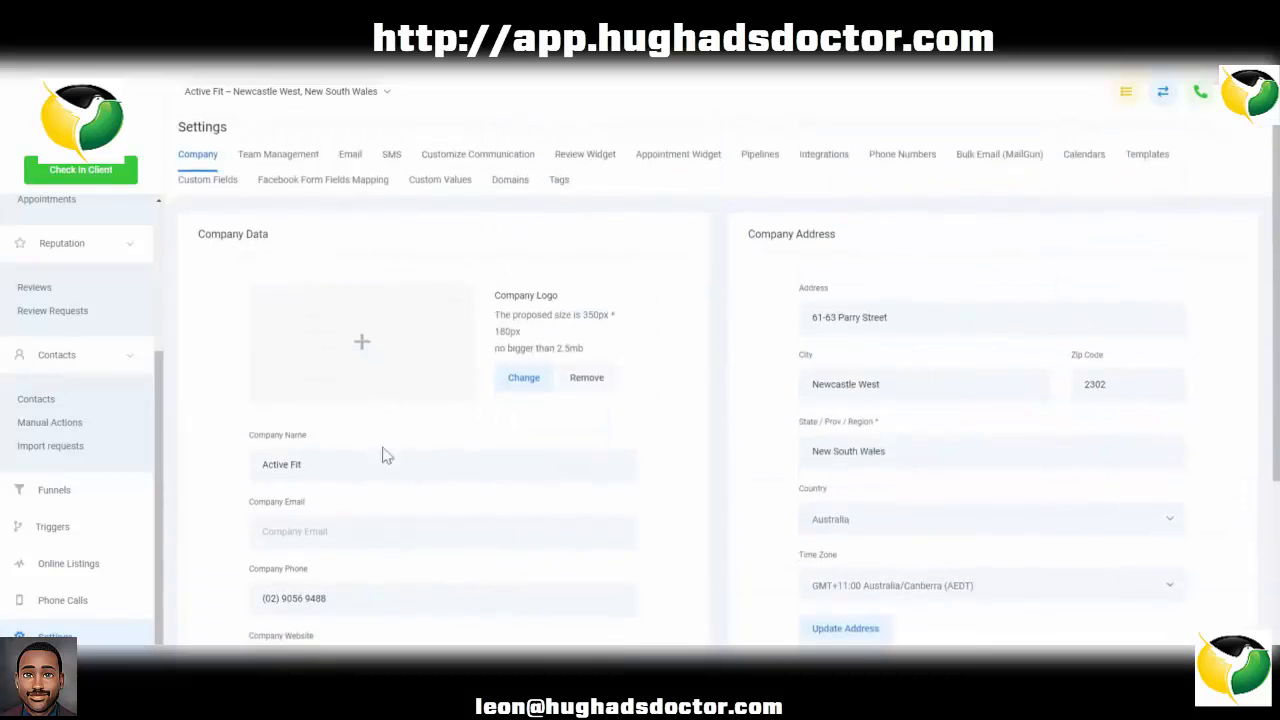
left_click(306, 545)
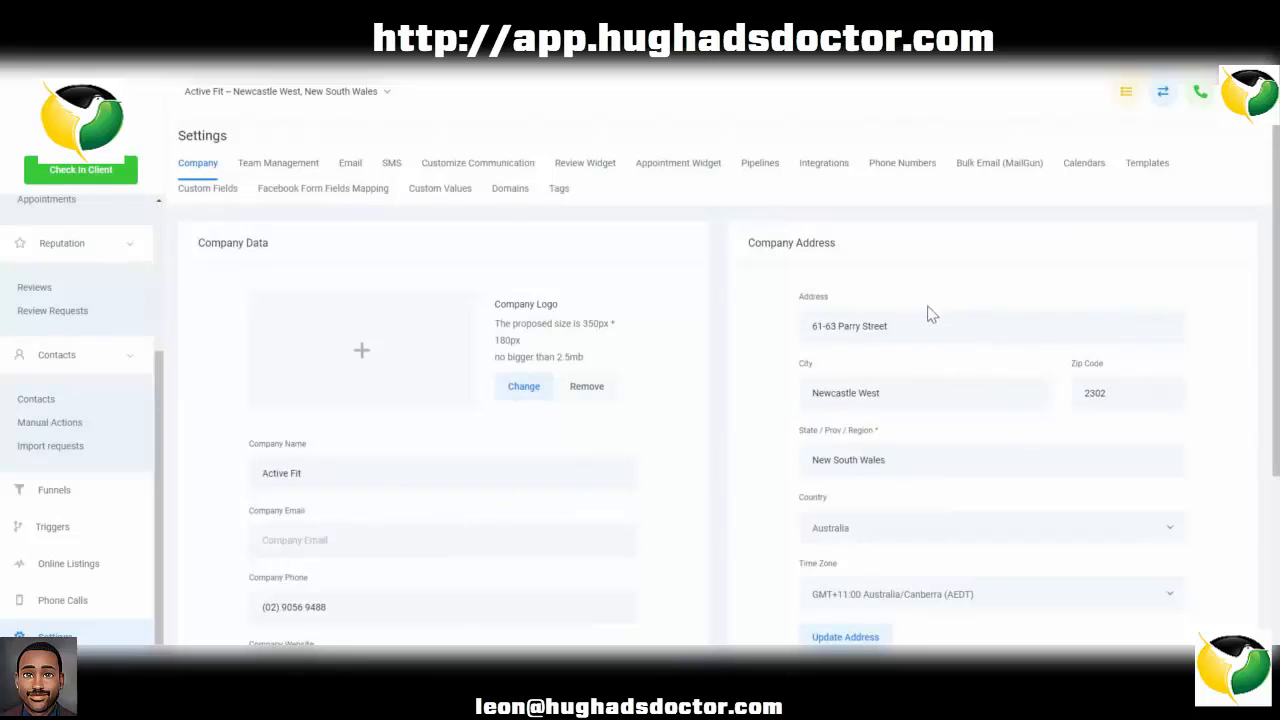
- Examine the company address fields, the time zone and the general options for duplicate contacts, Facebook contacts and contact timezone
scroll(928, 314, "down", 1)
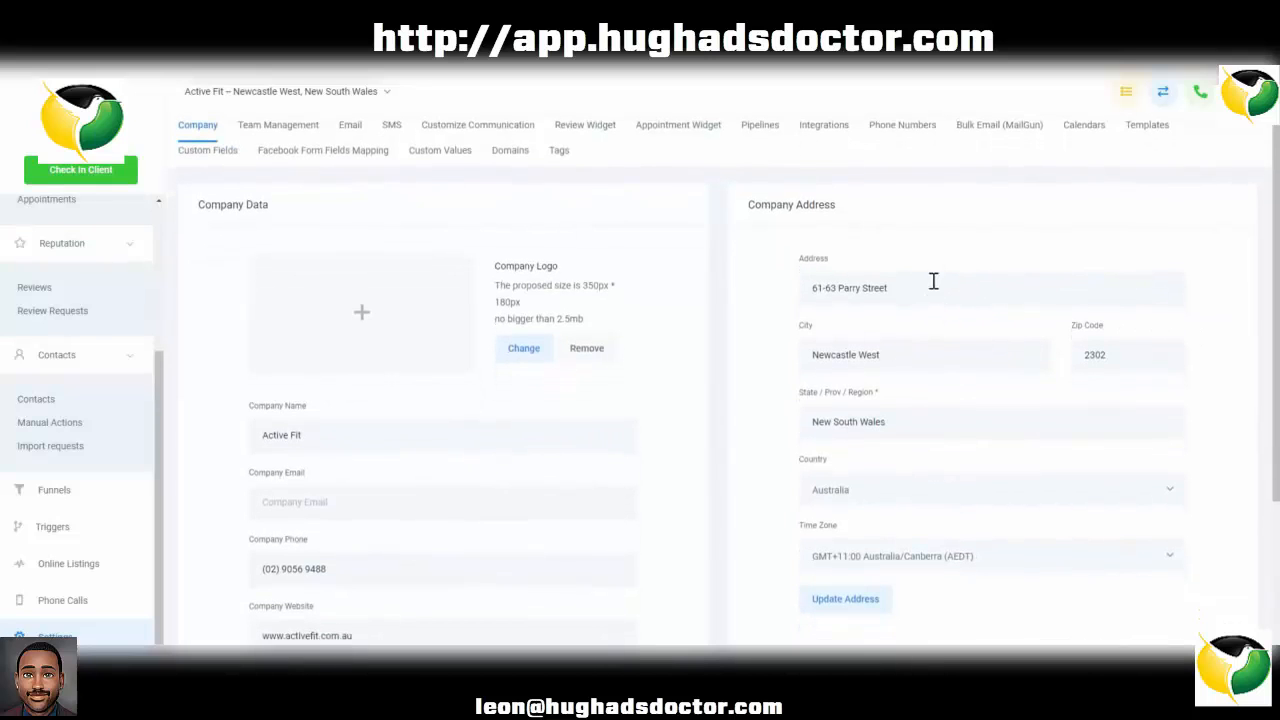
scroll(930, 280, "down", 1)
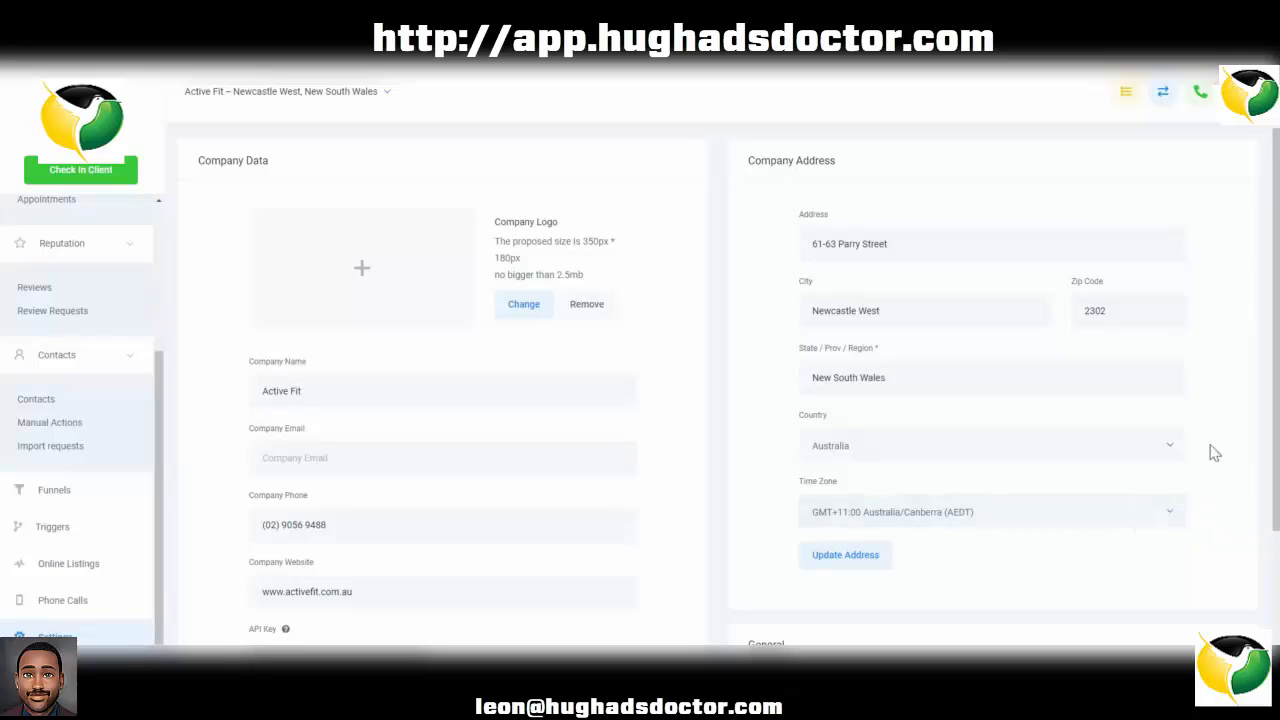
scroll(1212, 452, "down", 2)
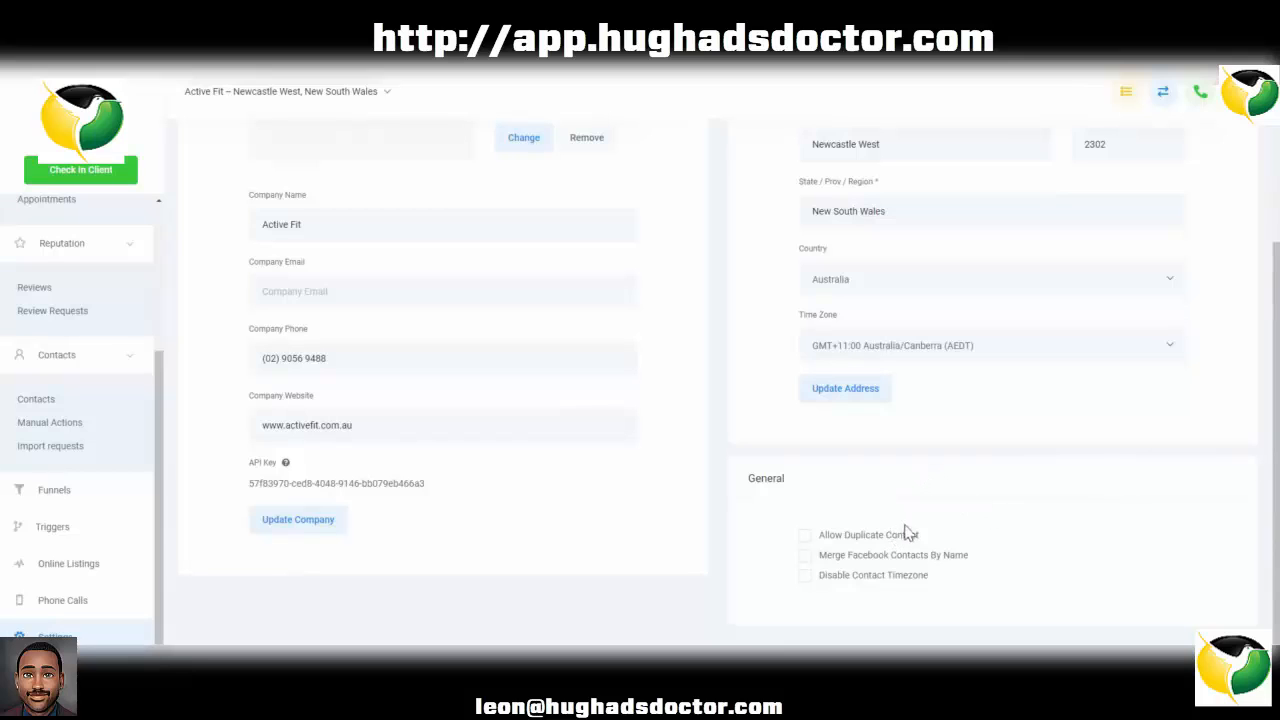
scroll(908, 576, "up", 1)
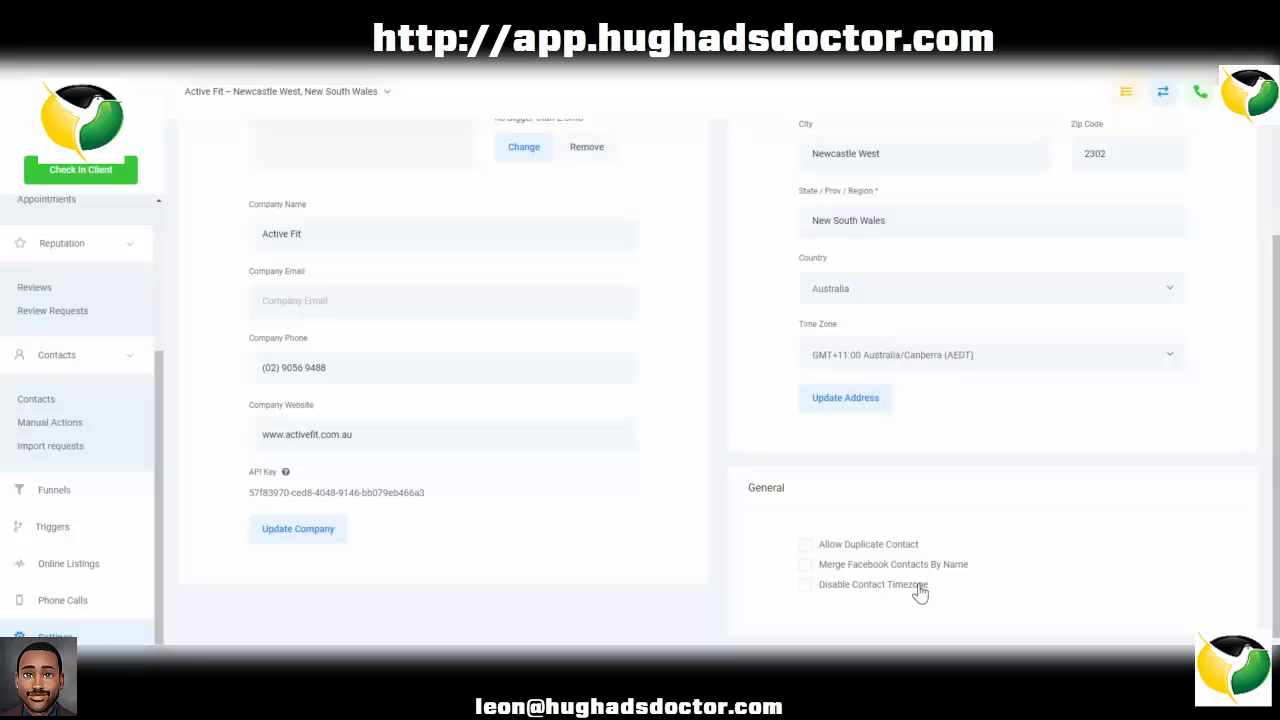
scroll(960, 596, "up", 3)
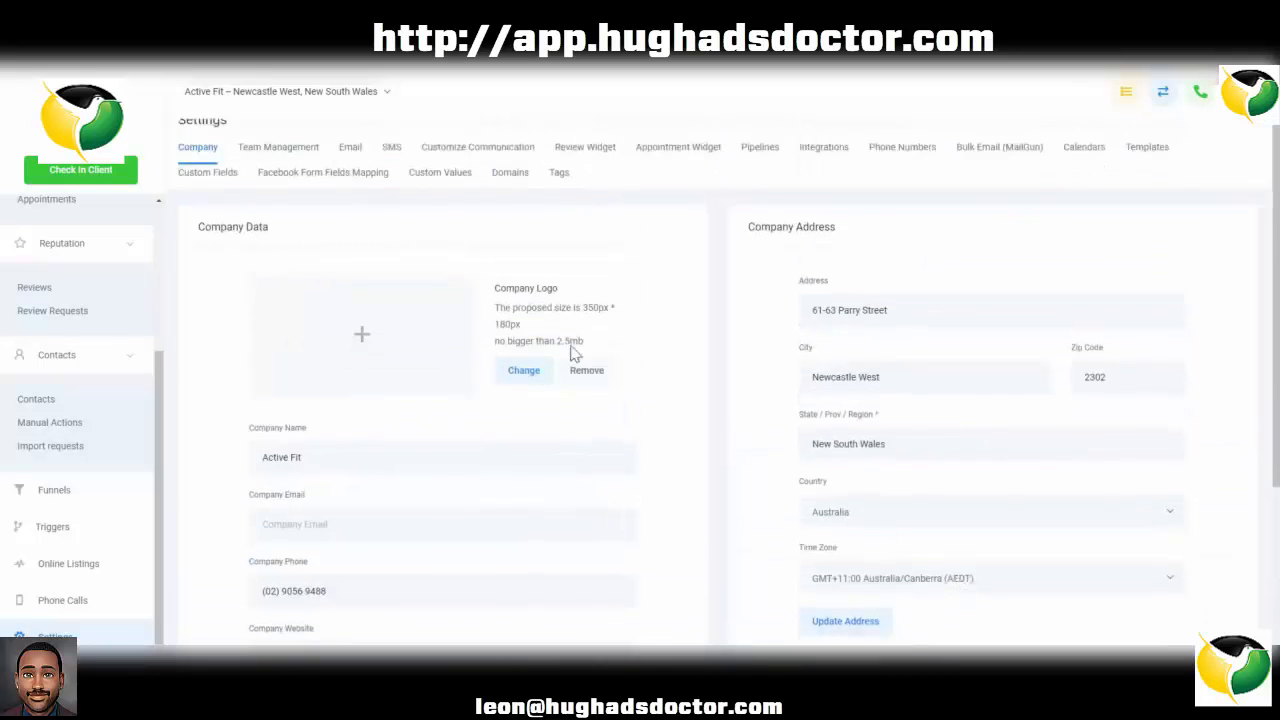
scroll(480, 326, "down", 2)
scroll(606, 372, "up", 2)
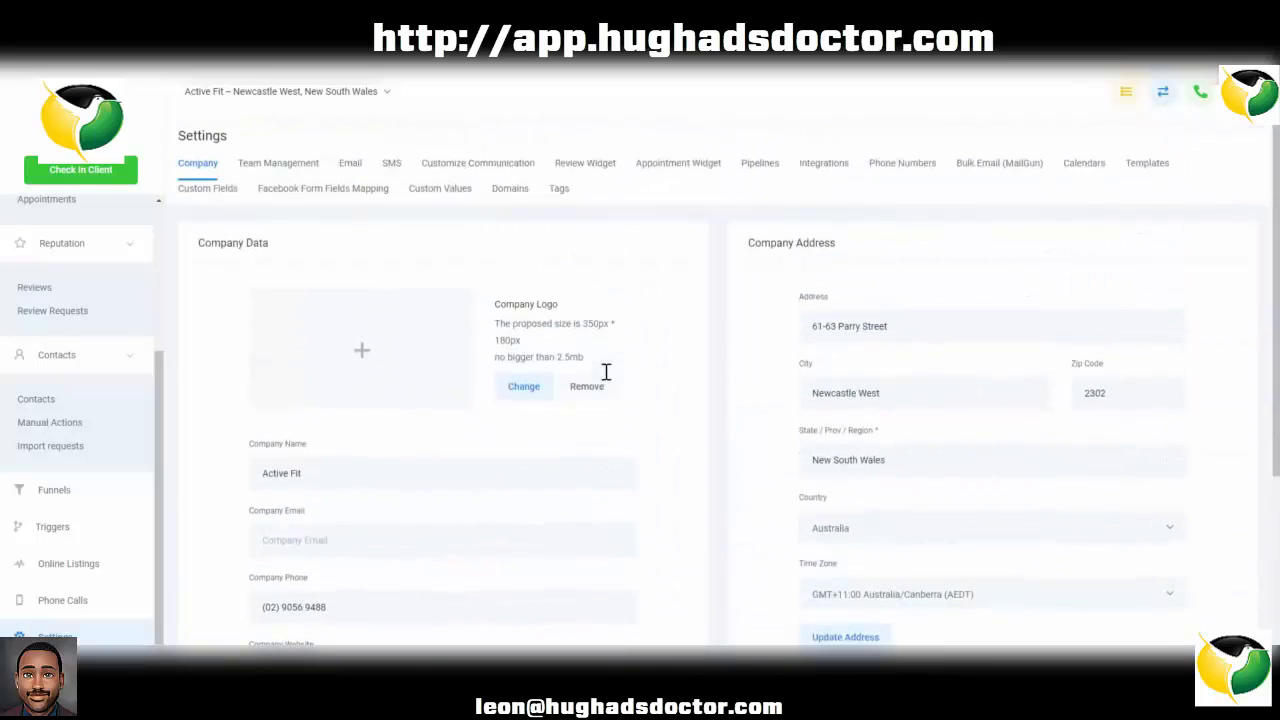
- Open the team management settings, start adding an employee and review the form's personal details and email signature fields
left_click(302, 172)
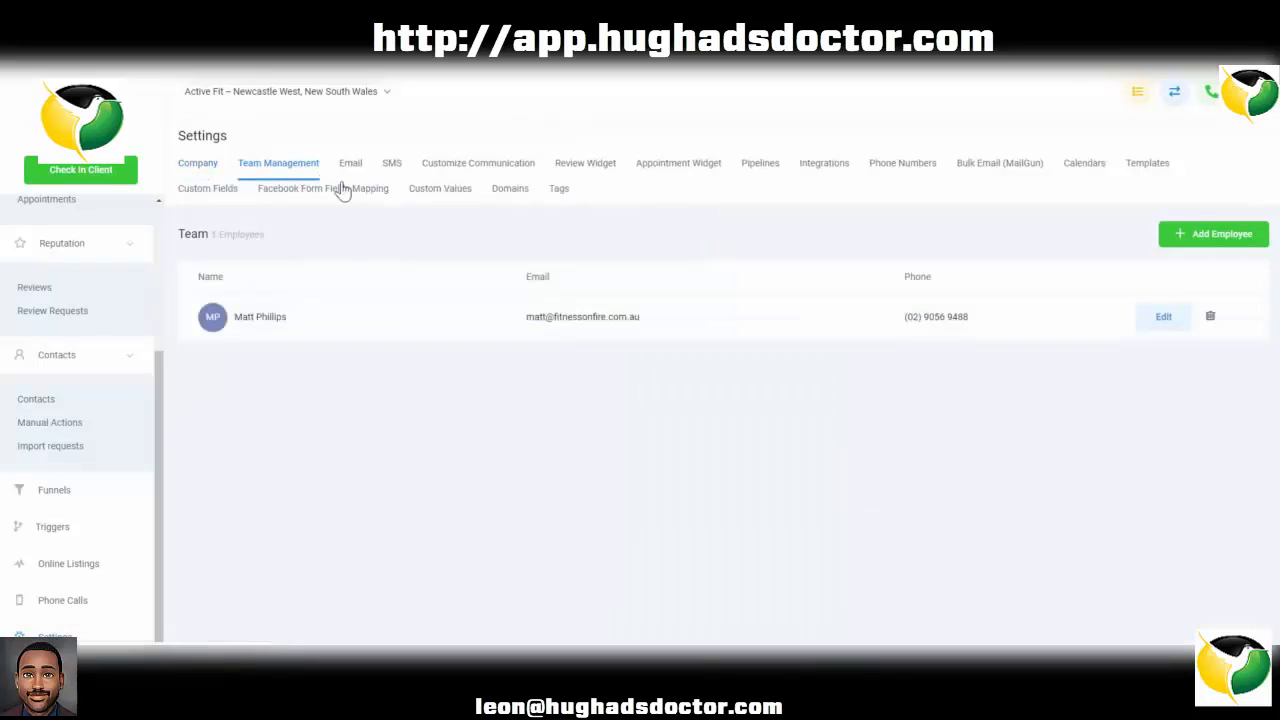
left_click(1220, 247)
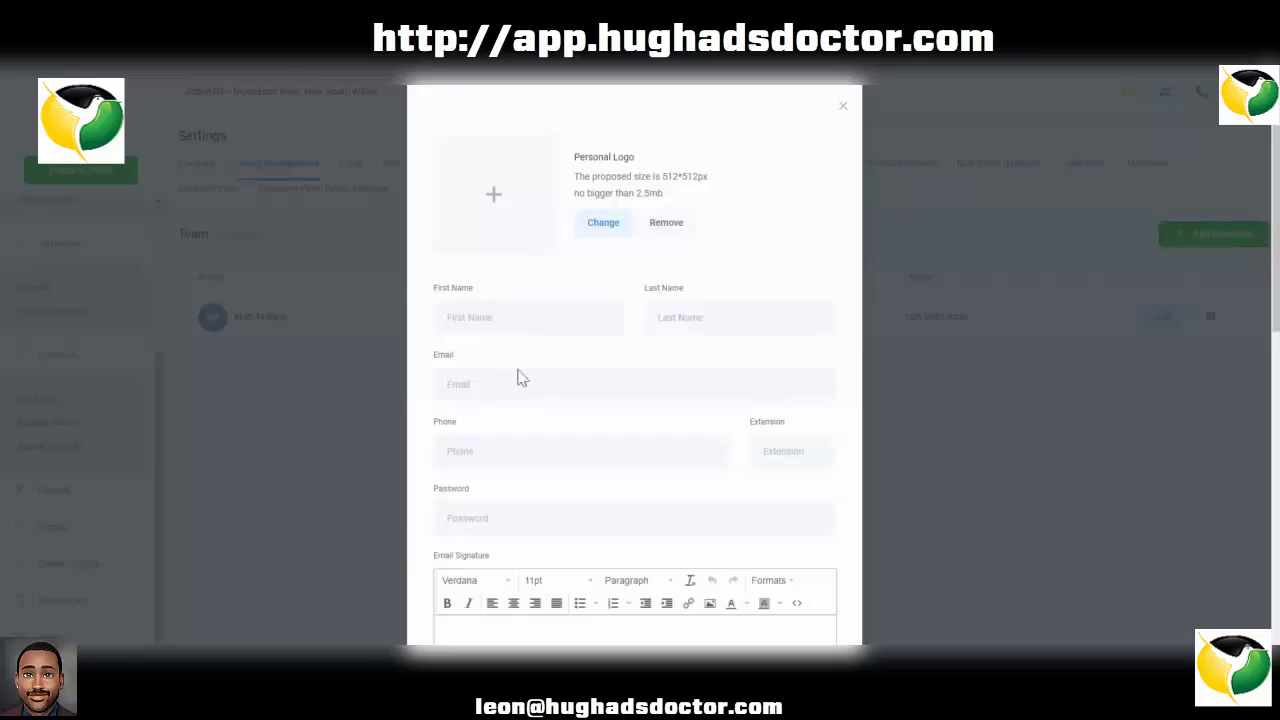
scroll(513, 461, "down", 3)
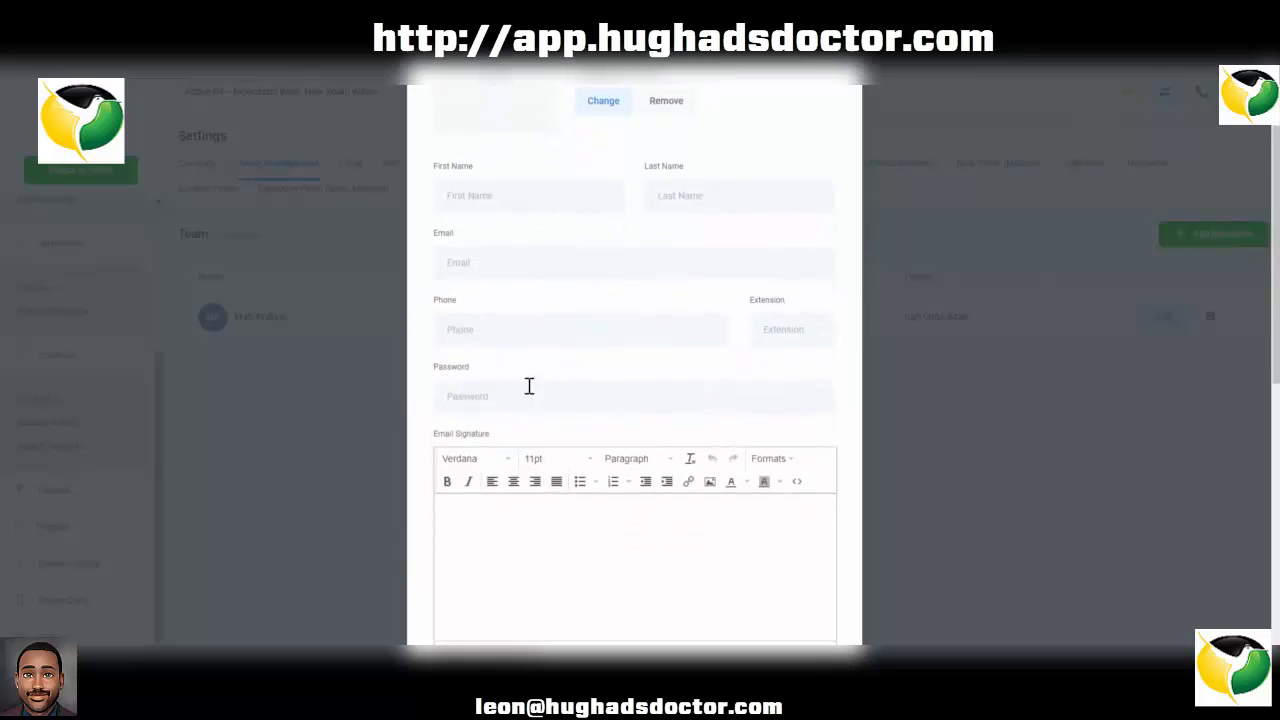
scroll(547, 519, "down", 1)
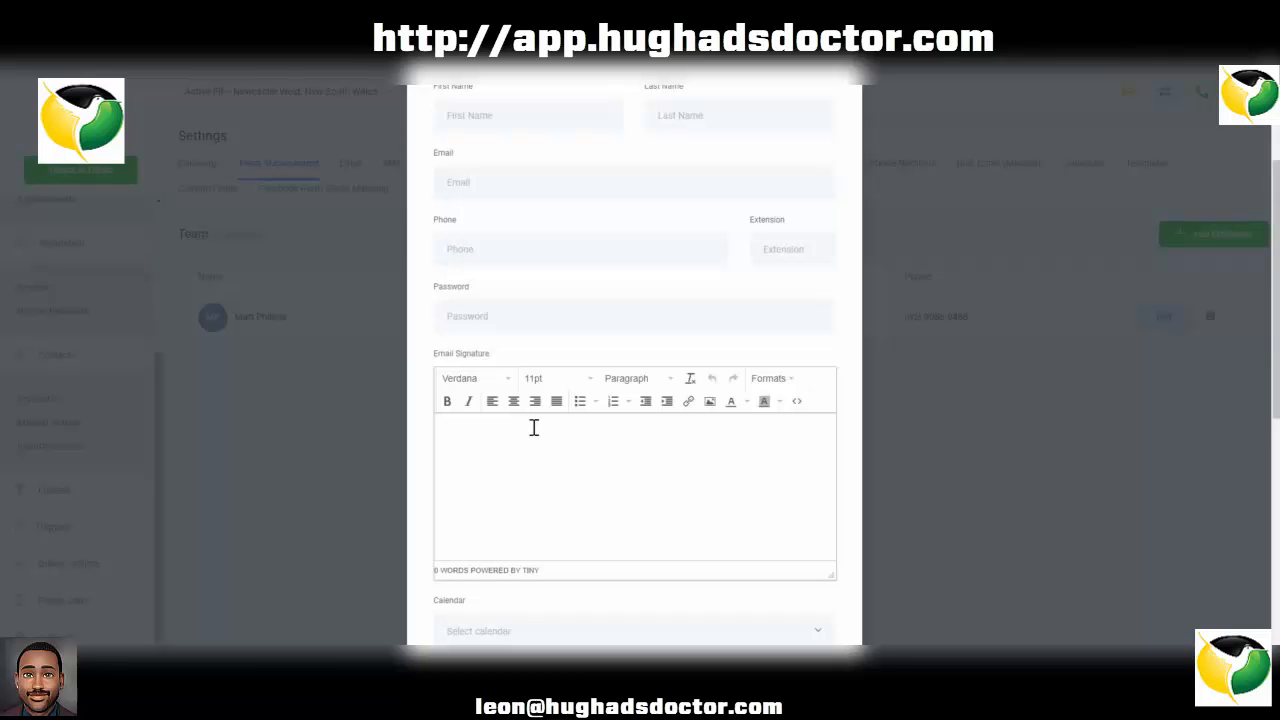
scroll(534, 427, "down", 2)
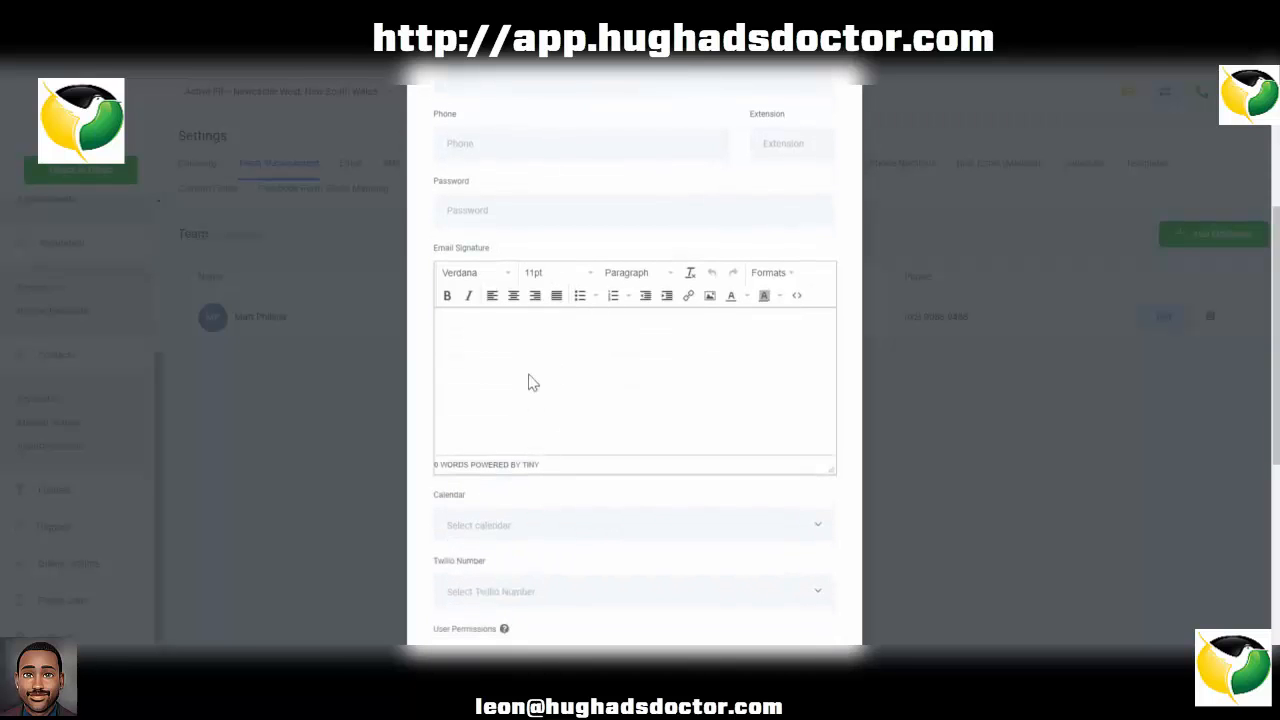
scroll(538, 400, "down", 1)
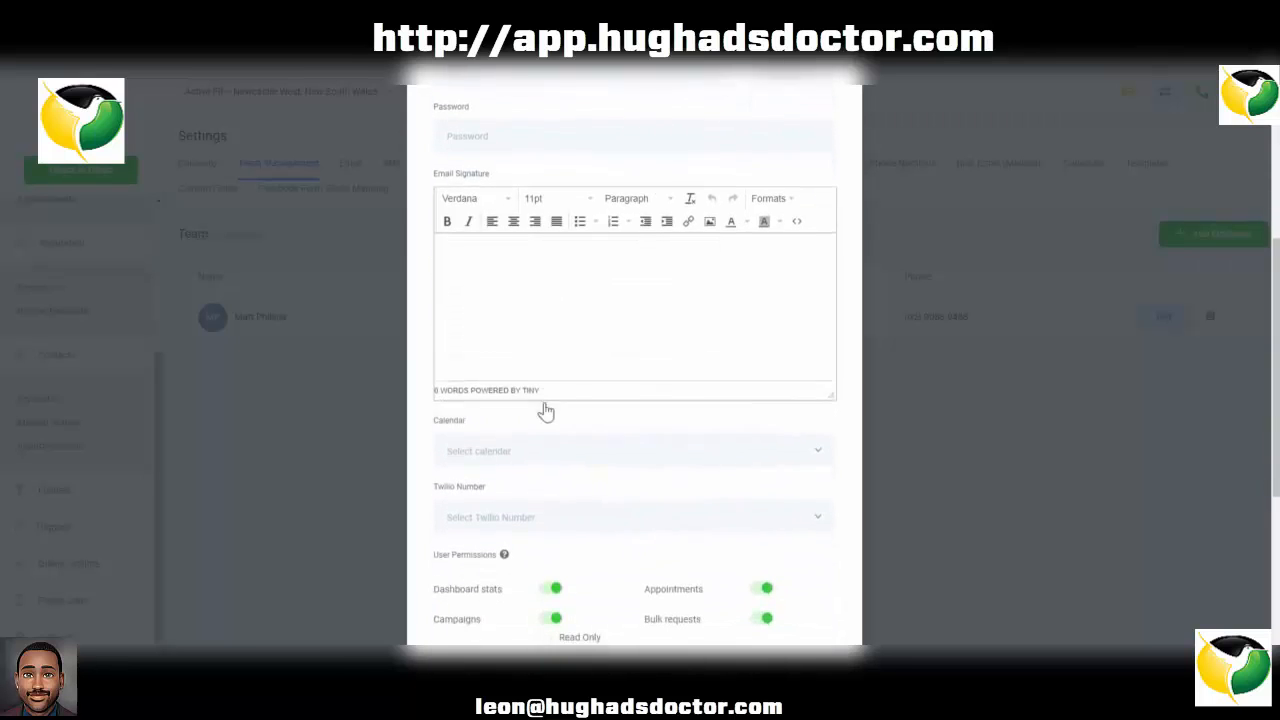
- Check the calendar and Twilio number choices available for the new employee without selecting any
left_click(572, 447)
left_click(573, 449)
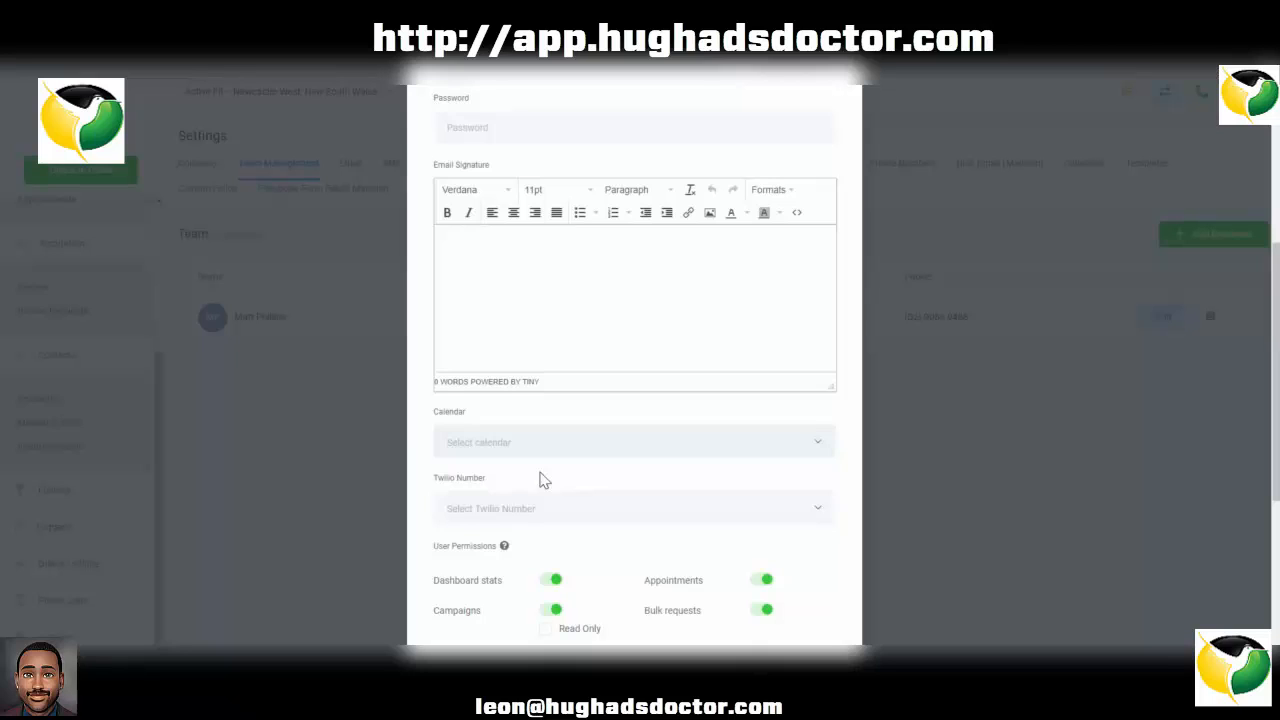
left_click(573, 511)
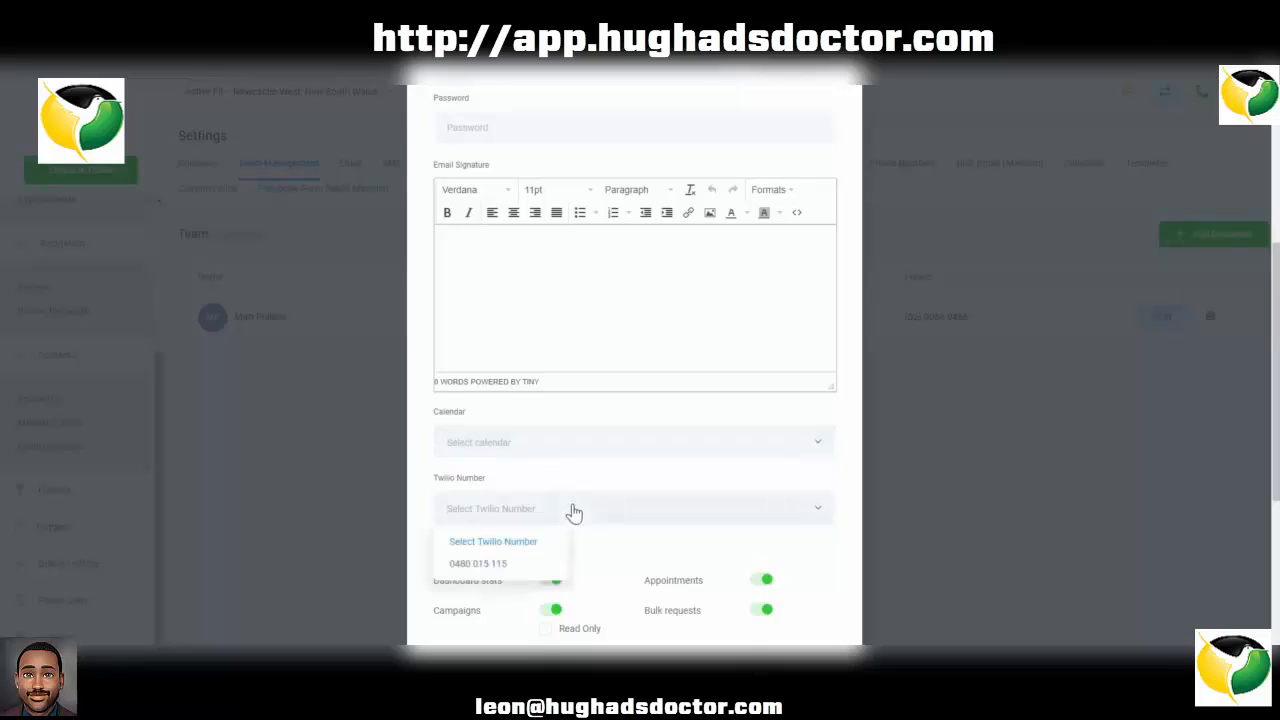
left_click(573, 511)
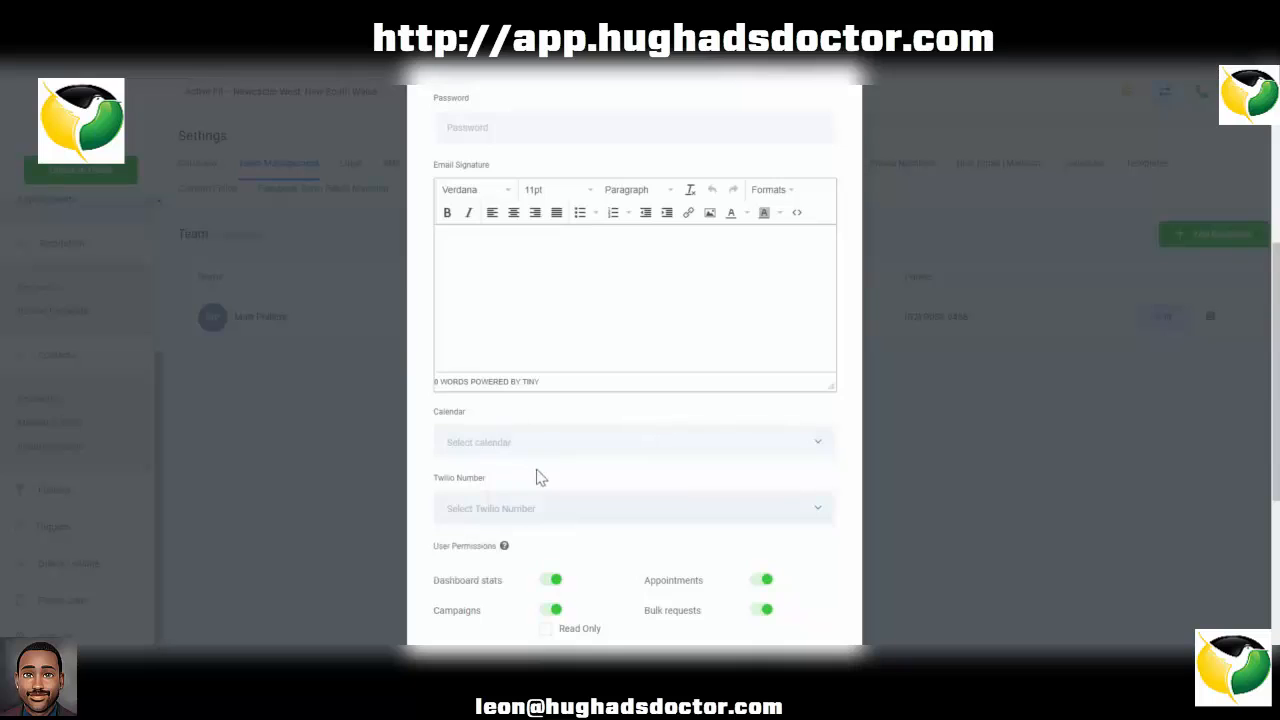
- Set the new employee's Campaigns permission to Read Only and enable Only assigned data
scroll(537, 477, "down", 3)
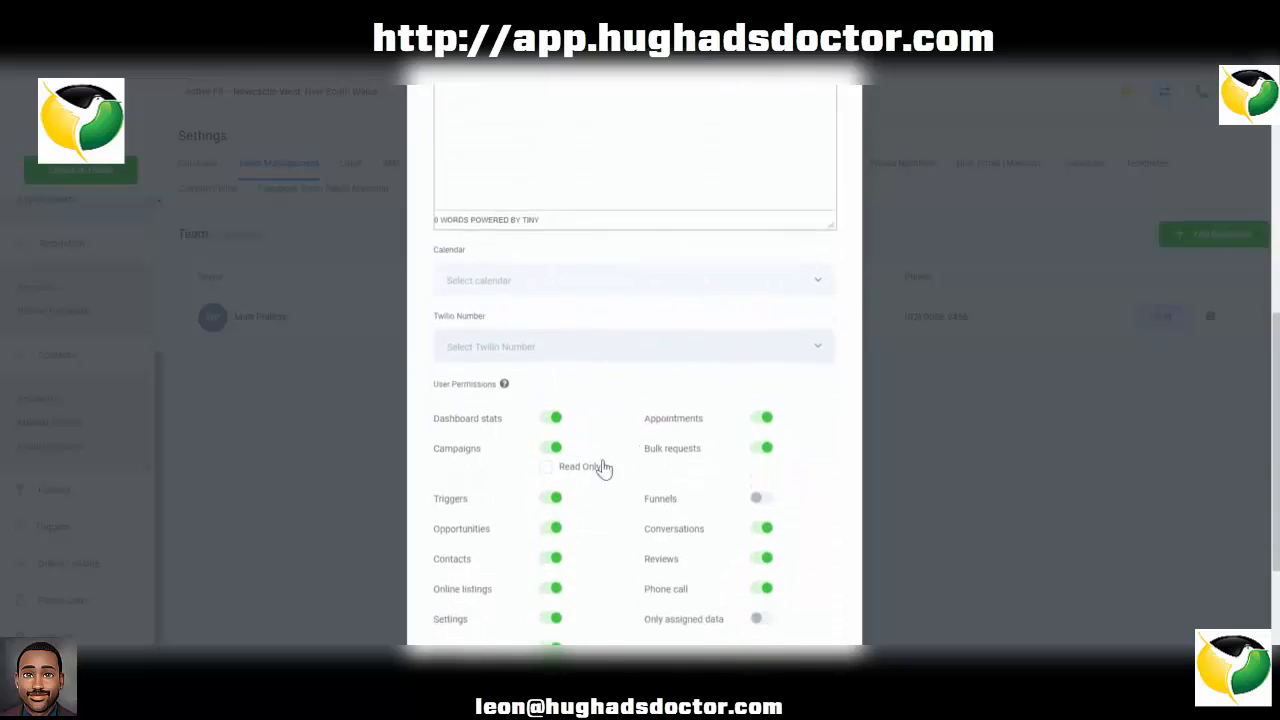
scroll(545, 368, "down", 1)
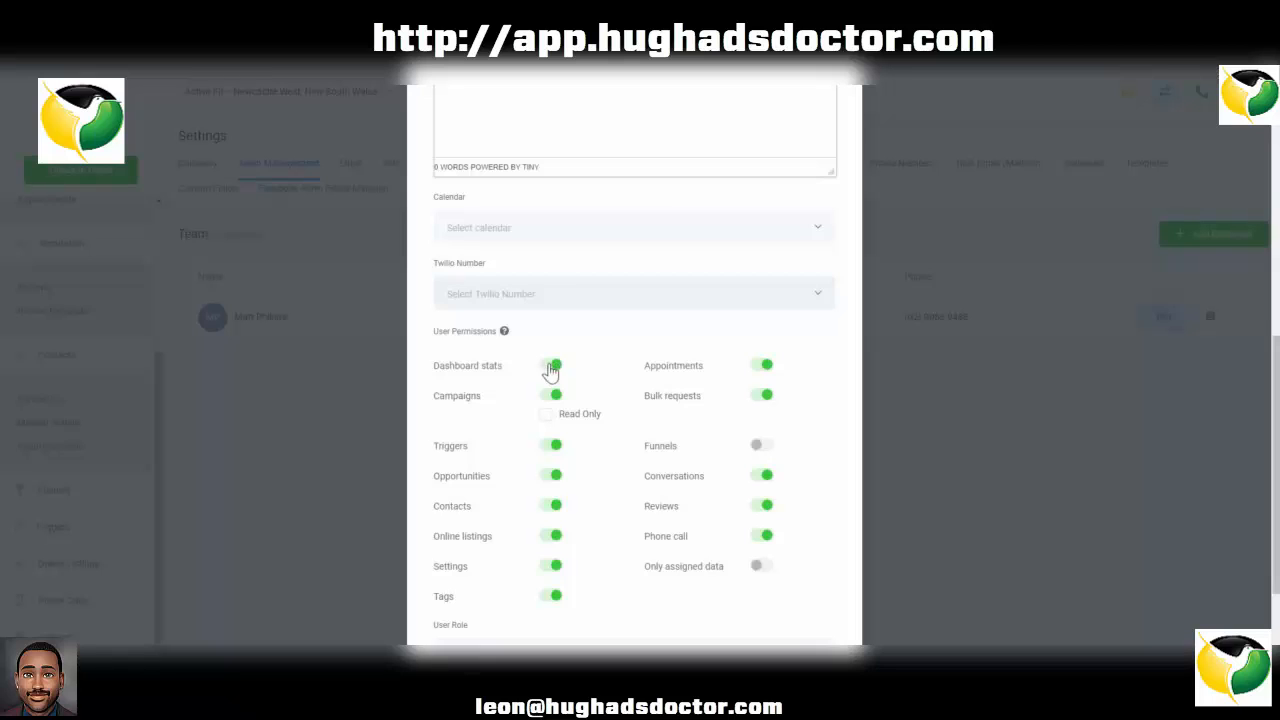
left_click(546, 414)
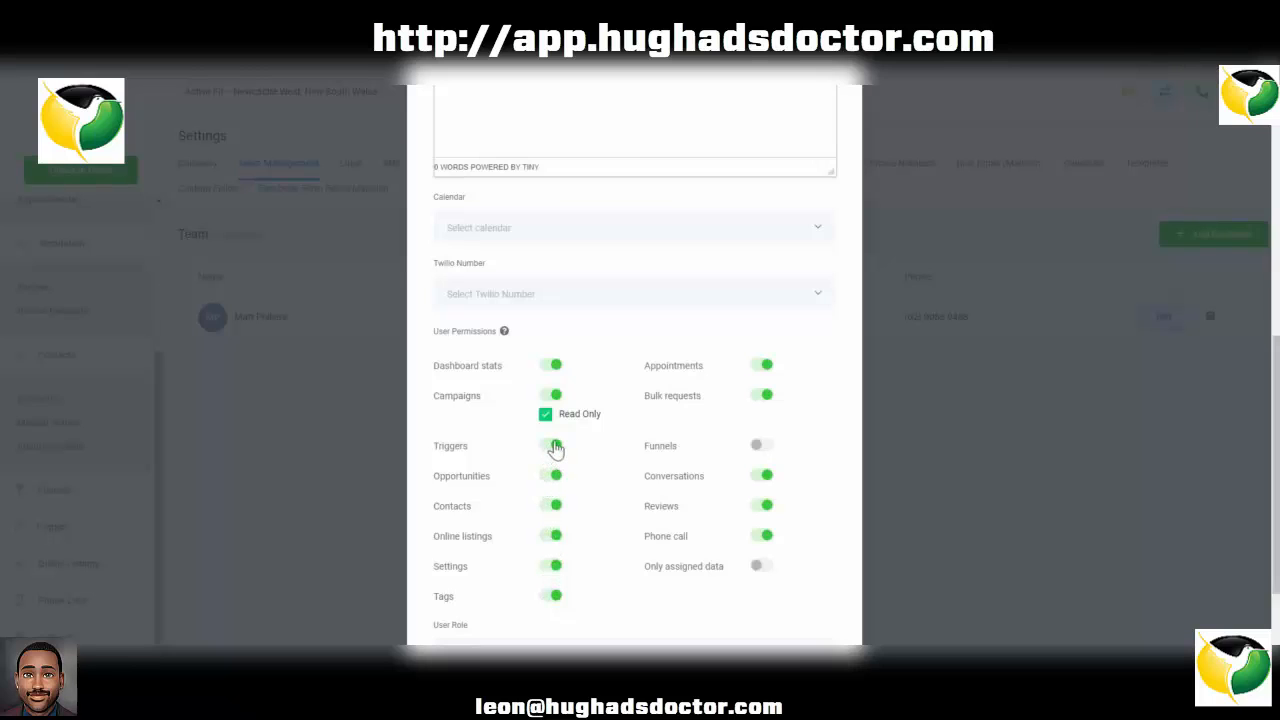
left_click(556, 447)
scroll(729, 488, "down", 1)
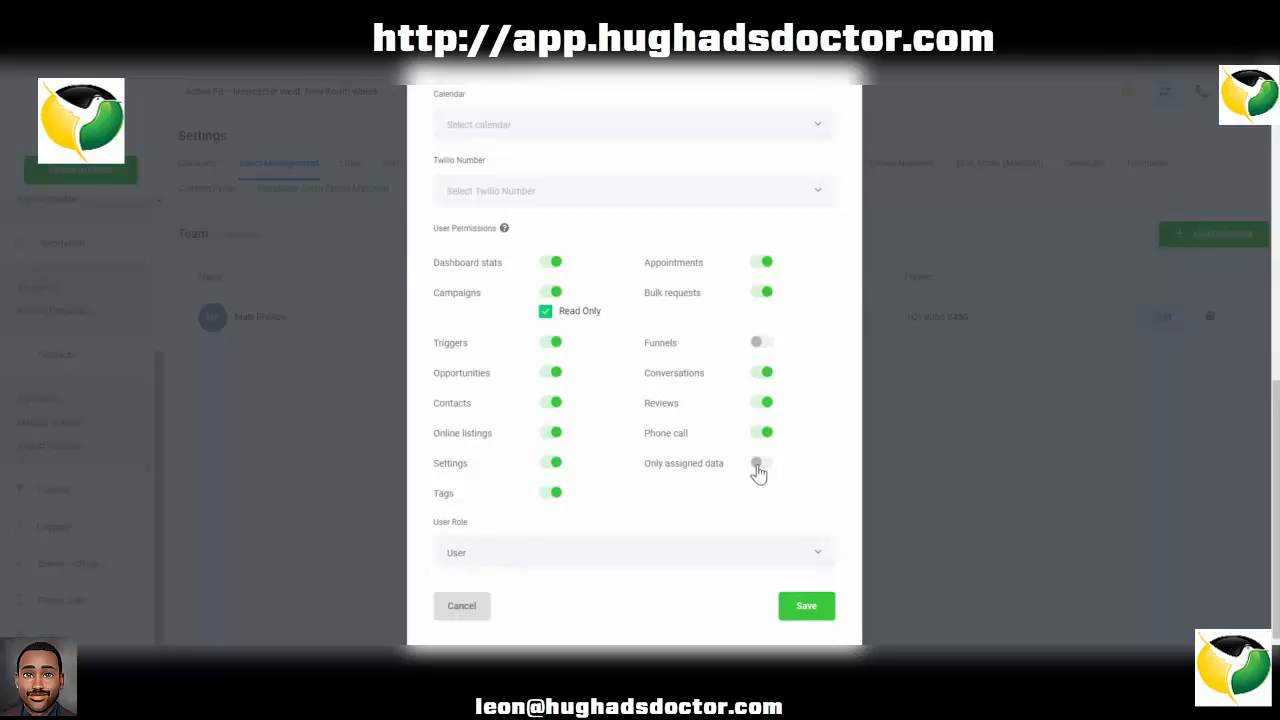
left_click(759, 468)
- Check the available user roles, look over the whole employee form once more and cancel adding the employee
left_click(700, 553)
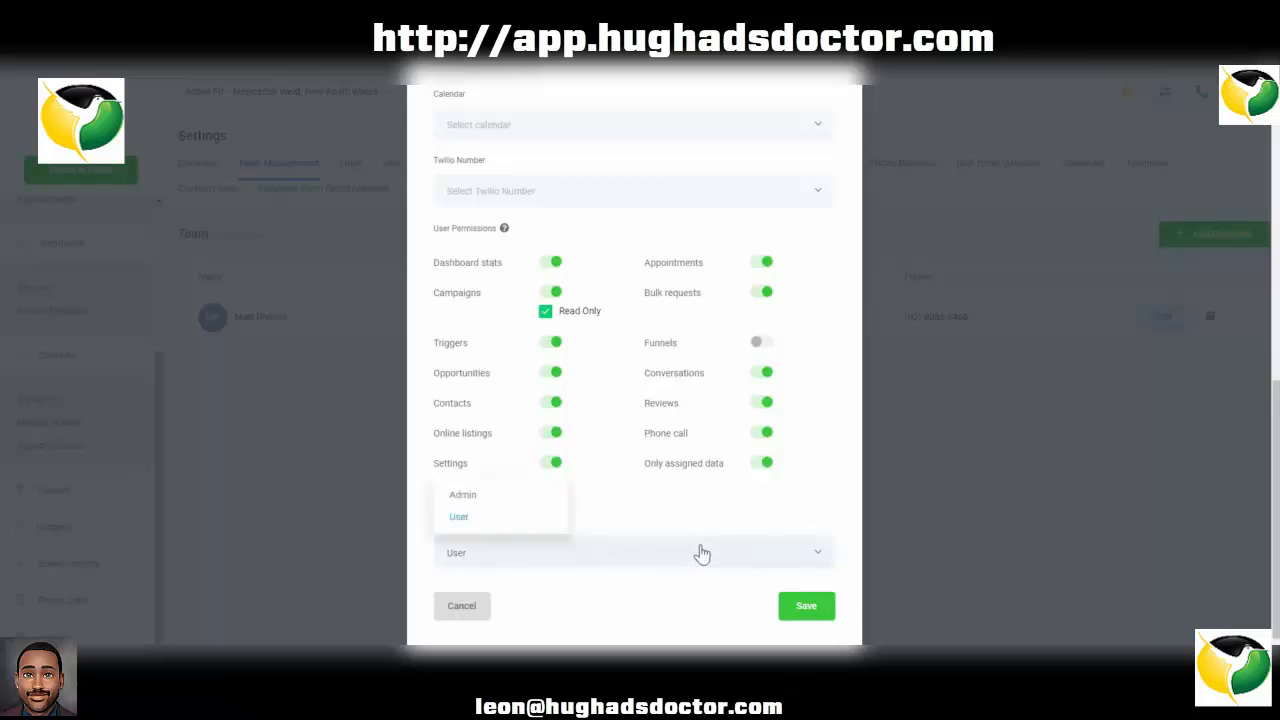
left_click(698, 551)
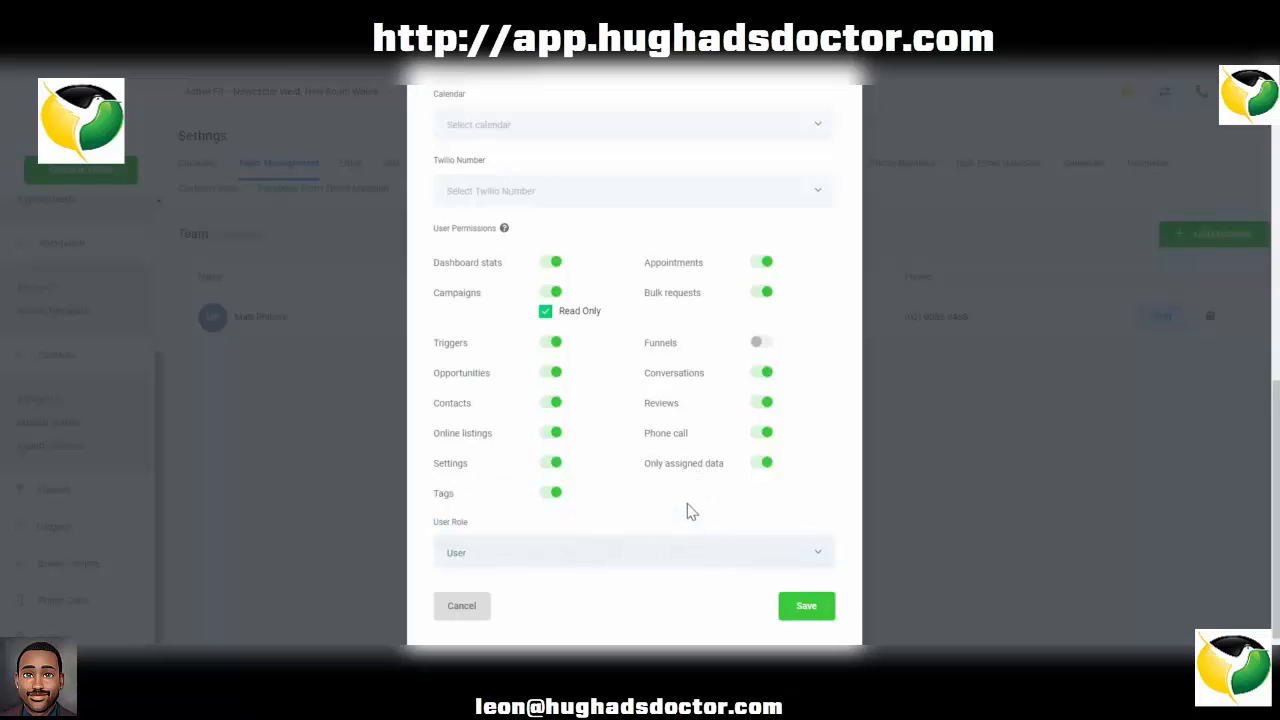
scroll(692, 512, "down", 1)
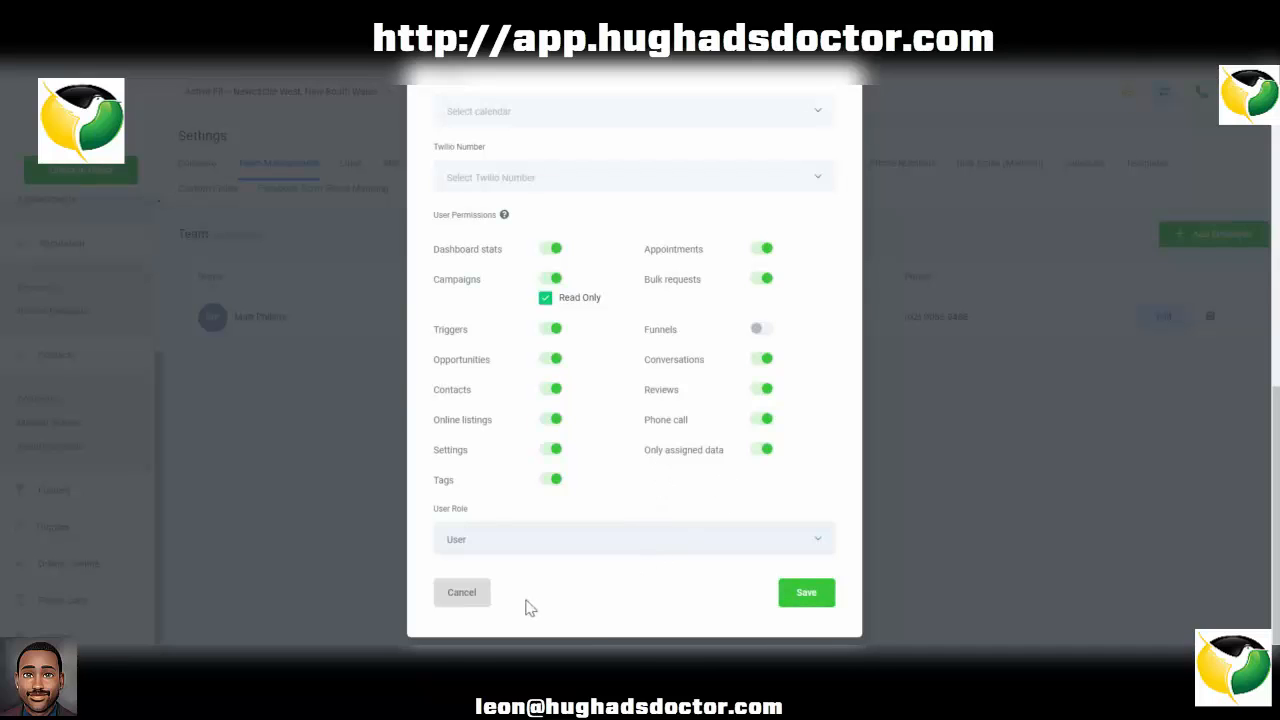
scroll(670, 417, "up", 5)
scroll(670, 417, "down", 5)
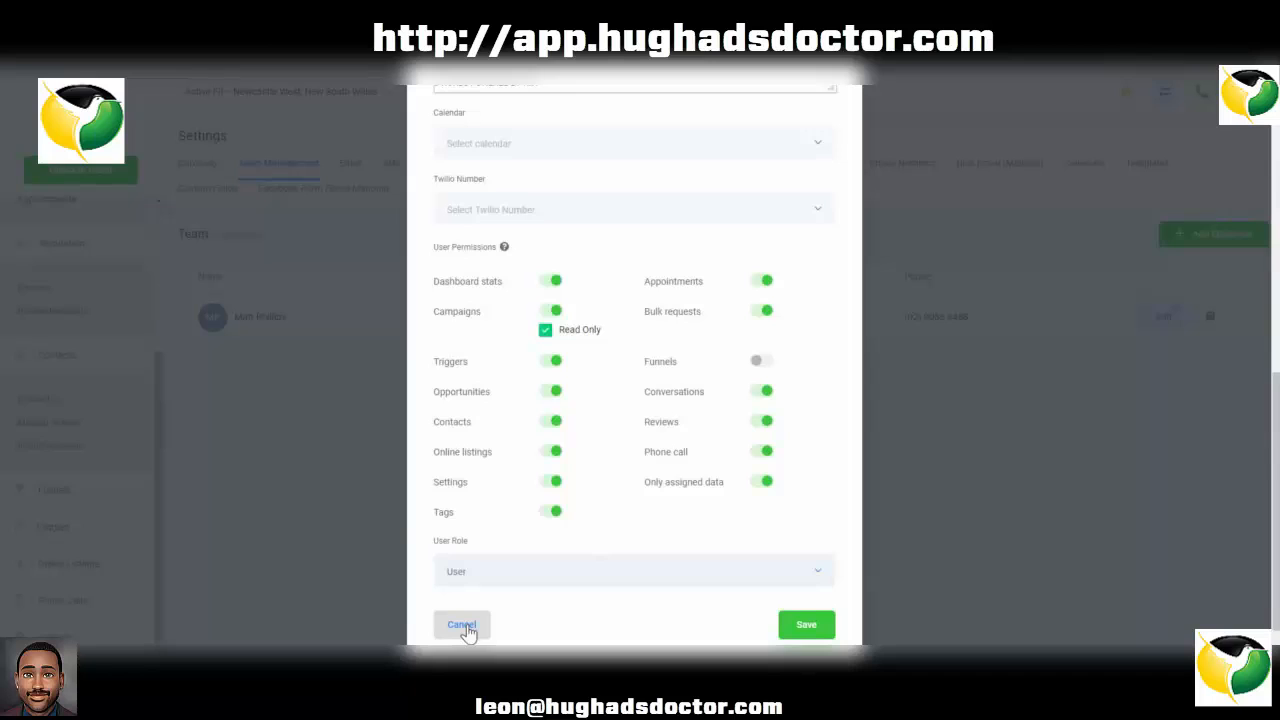
left_click(464, 628)
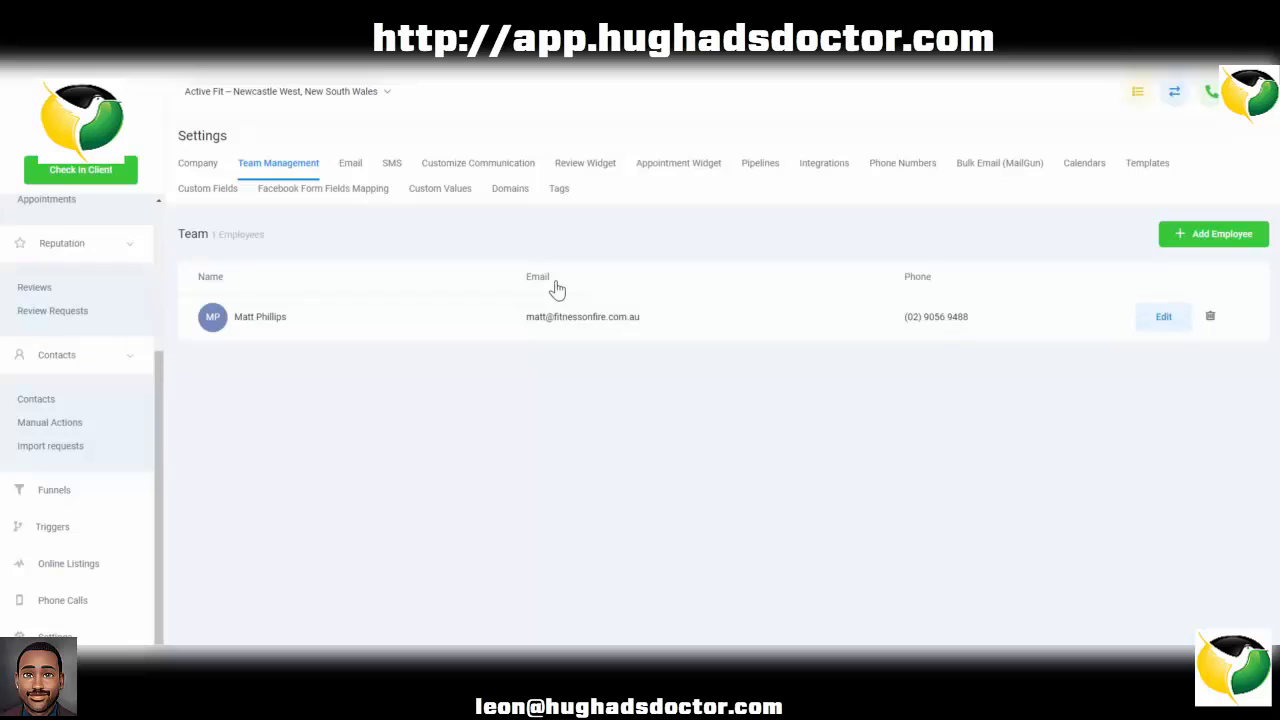
- View the review email, review SMS, Customize Communication and Review Widget settings one after another
left_click(350, 165)
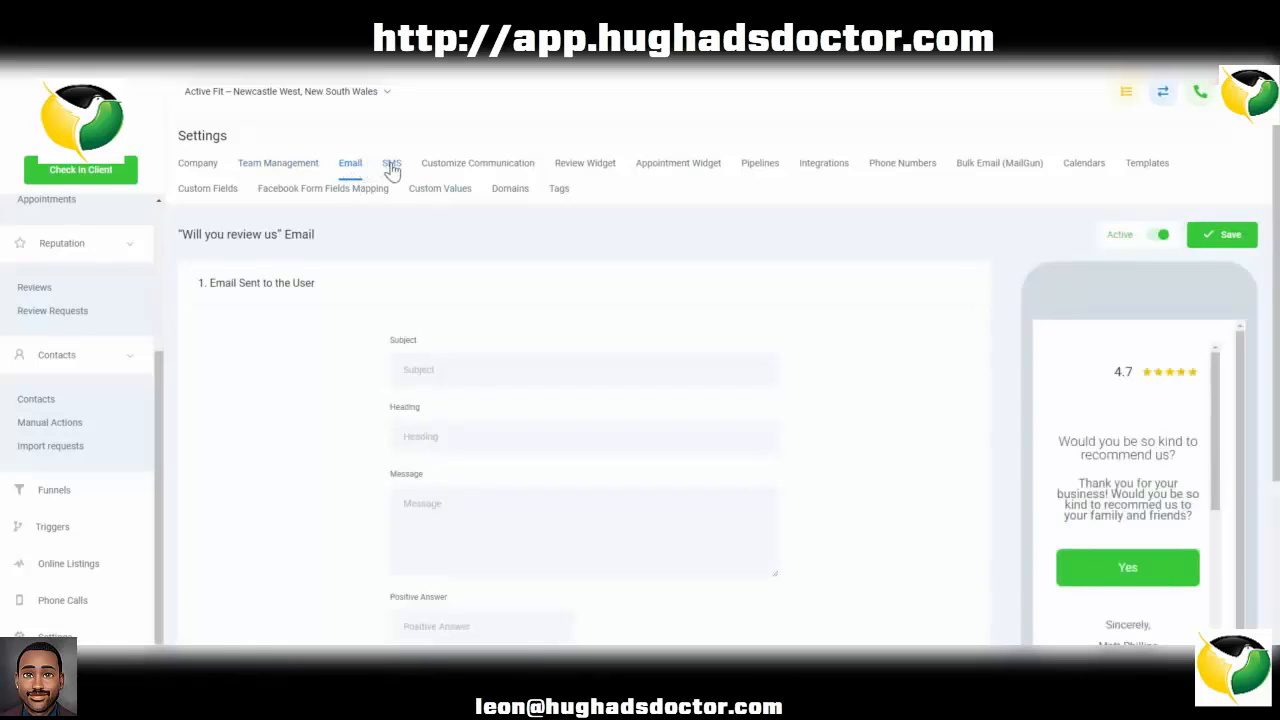
left_click(391, 167)
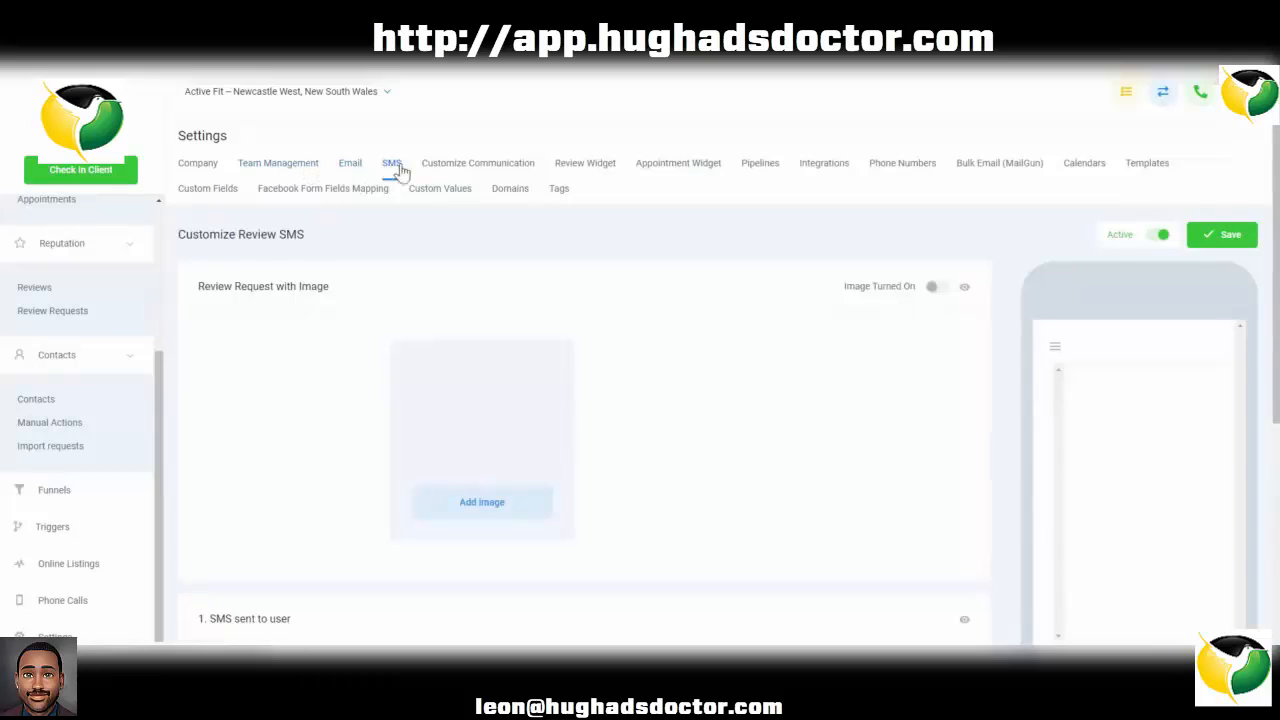
left_click(461, 168)
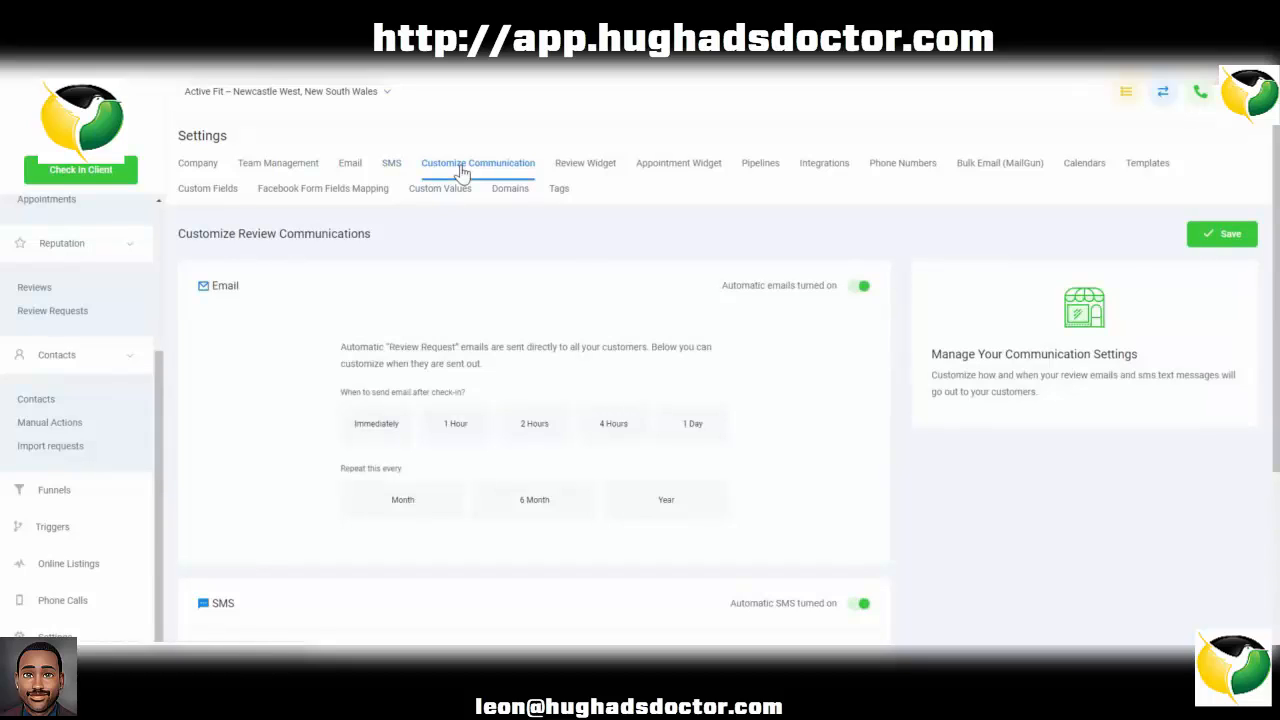
left_click(573, 170)
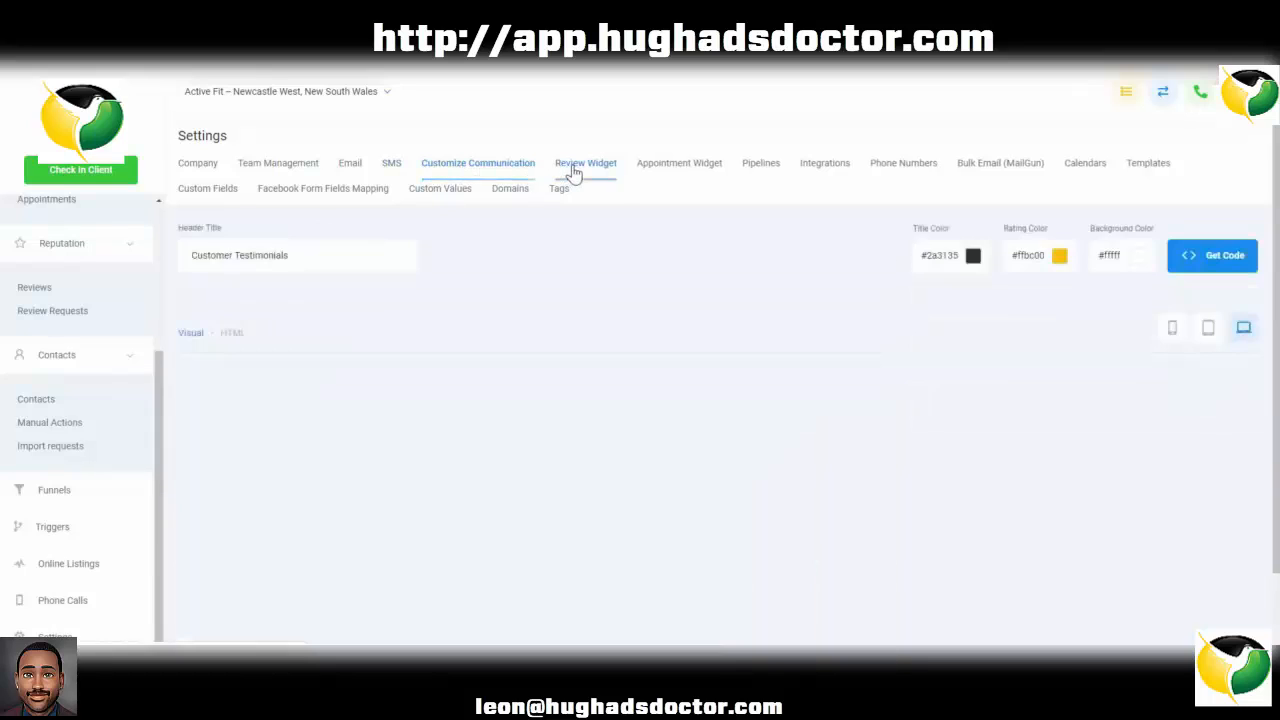
- View the Appointment Widget settings, checking the calendar choices and the pop-up and embed codes
left_click(680, 170)
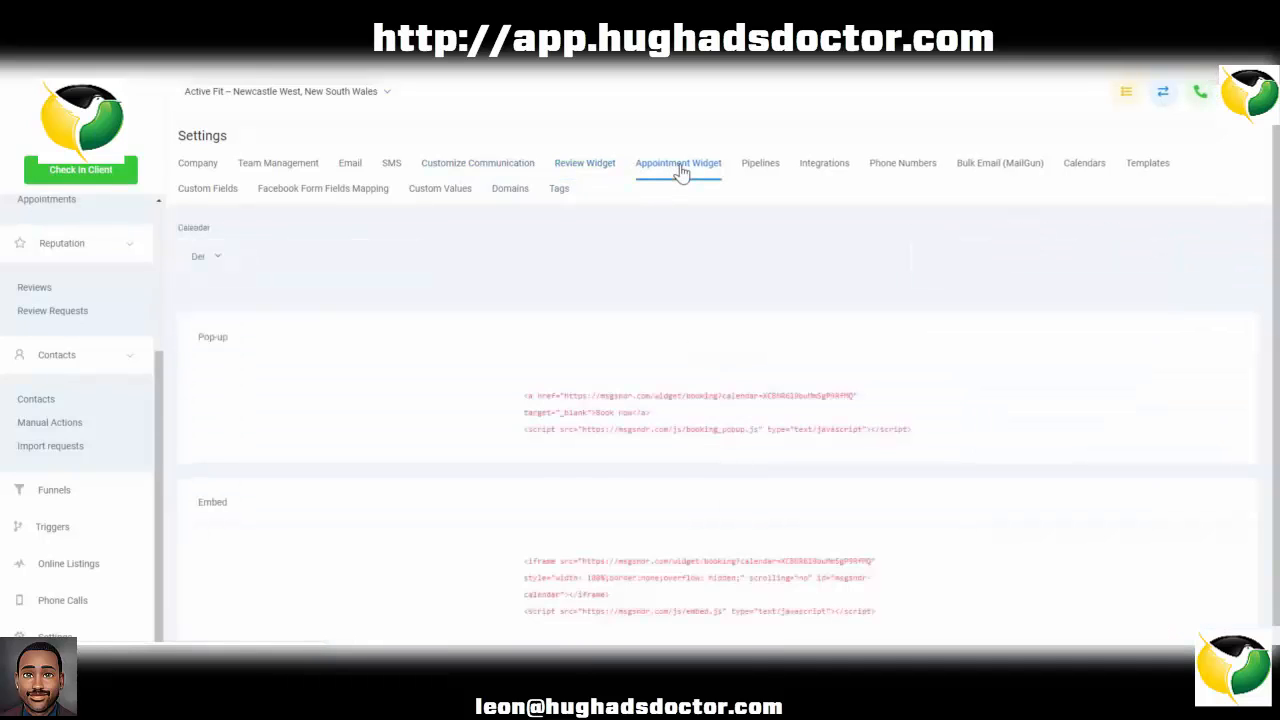
left_click(207, 258)
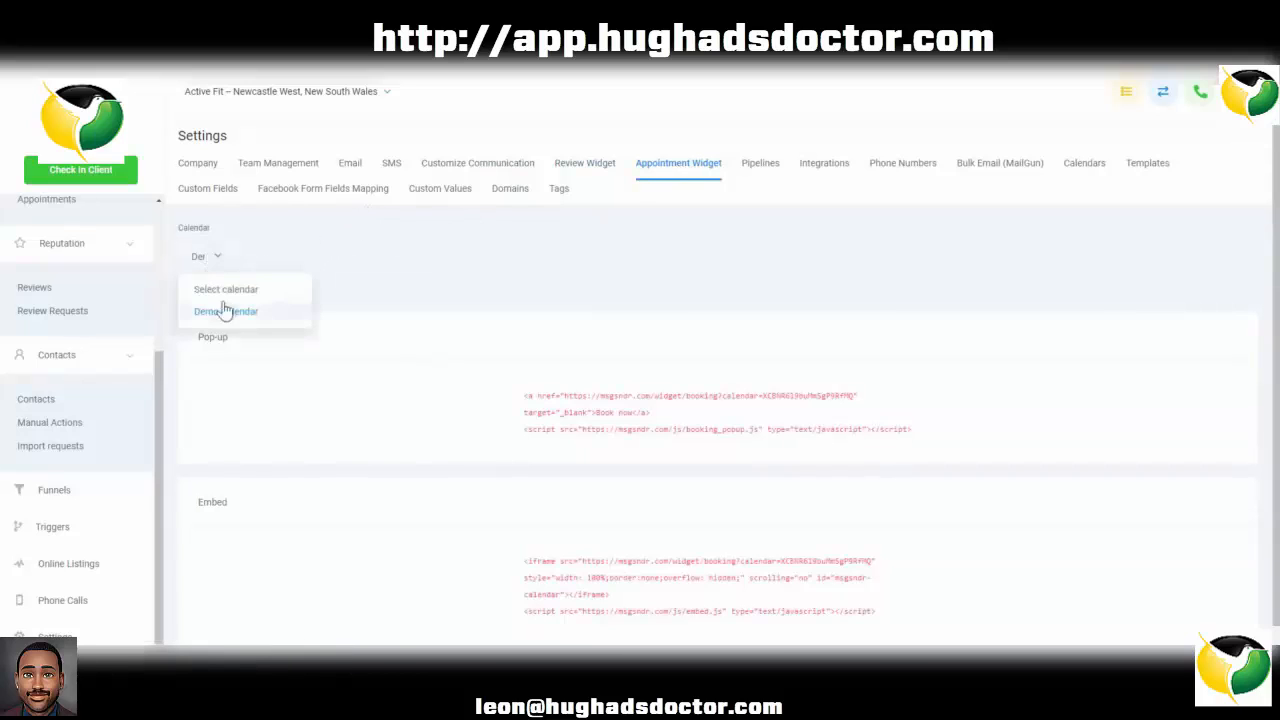
left_click(214, 263)
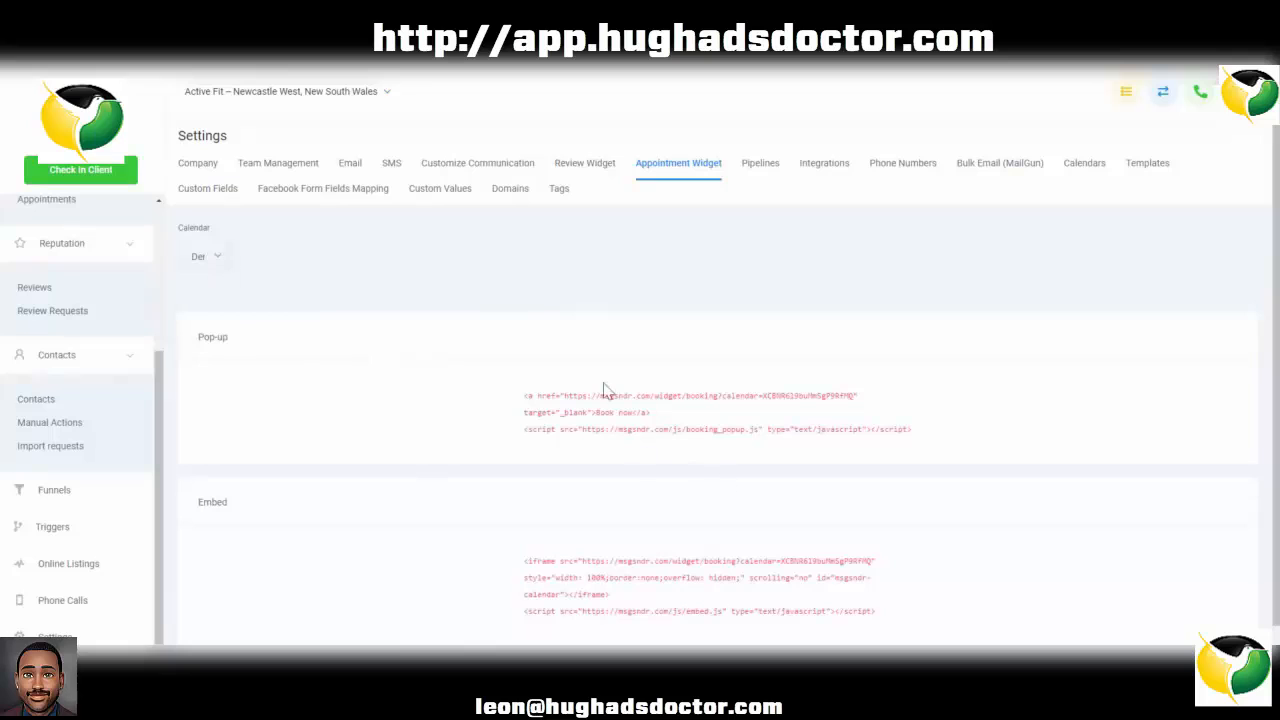
scroll(605, 390, "down", 1)
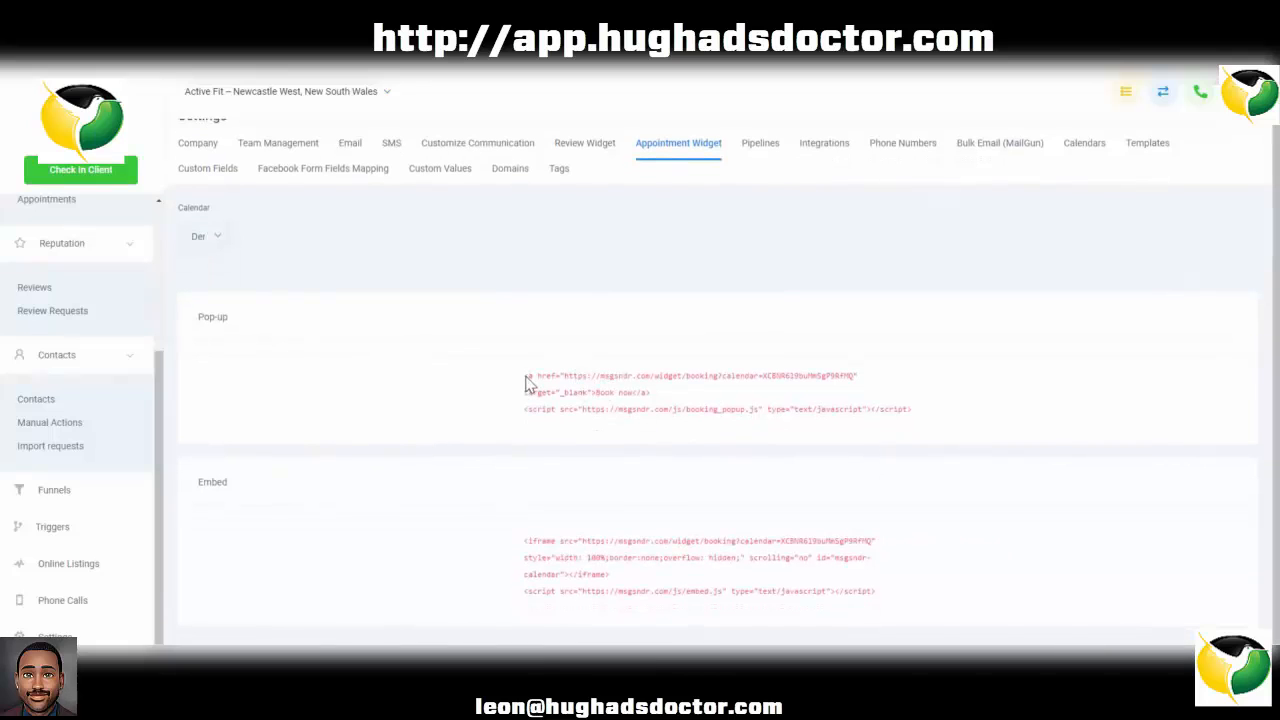
left_click_drag(527, 383, 766, 423)
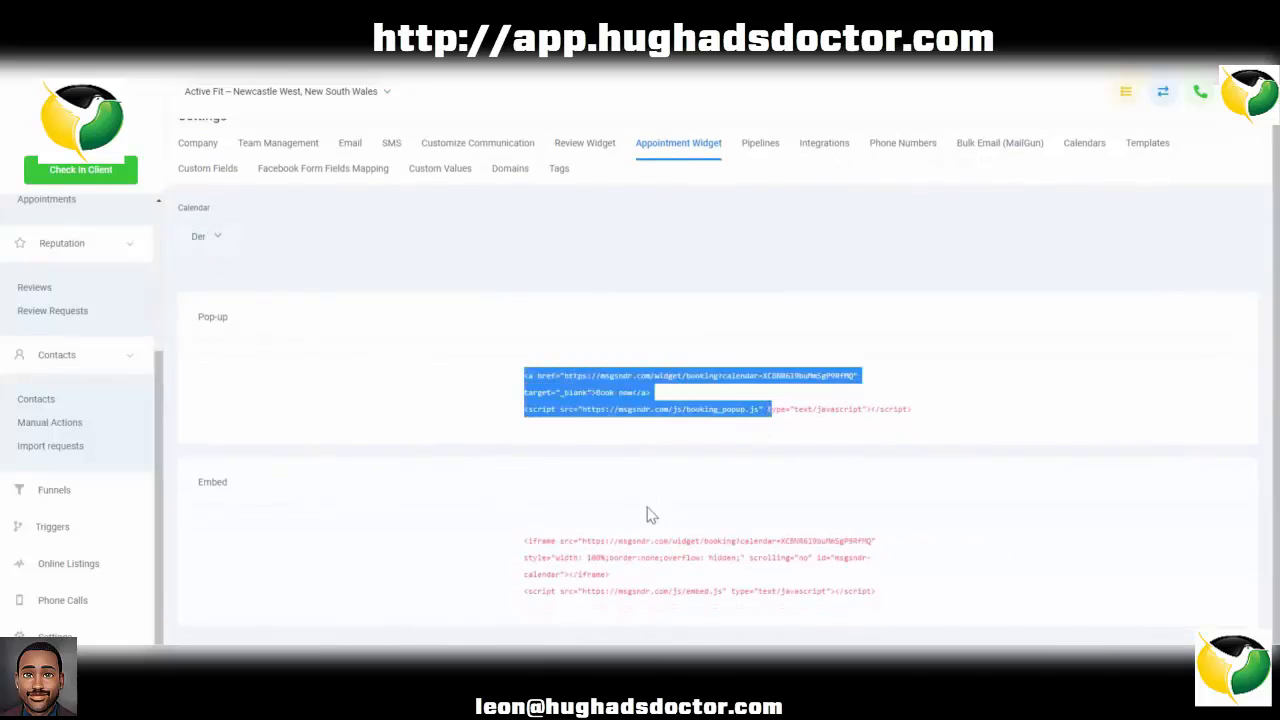
left_click(667, 544)
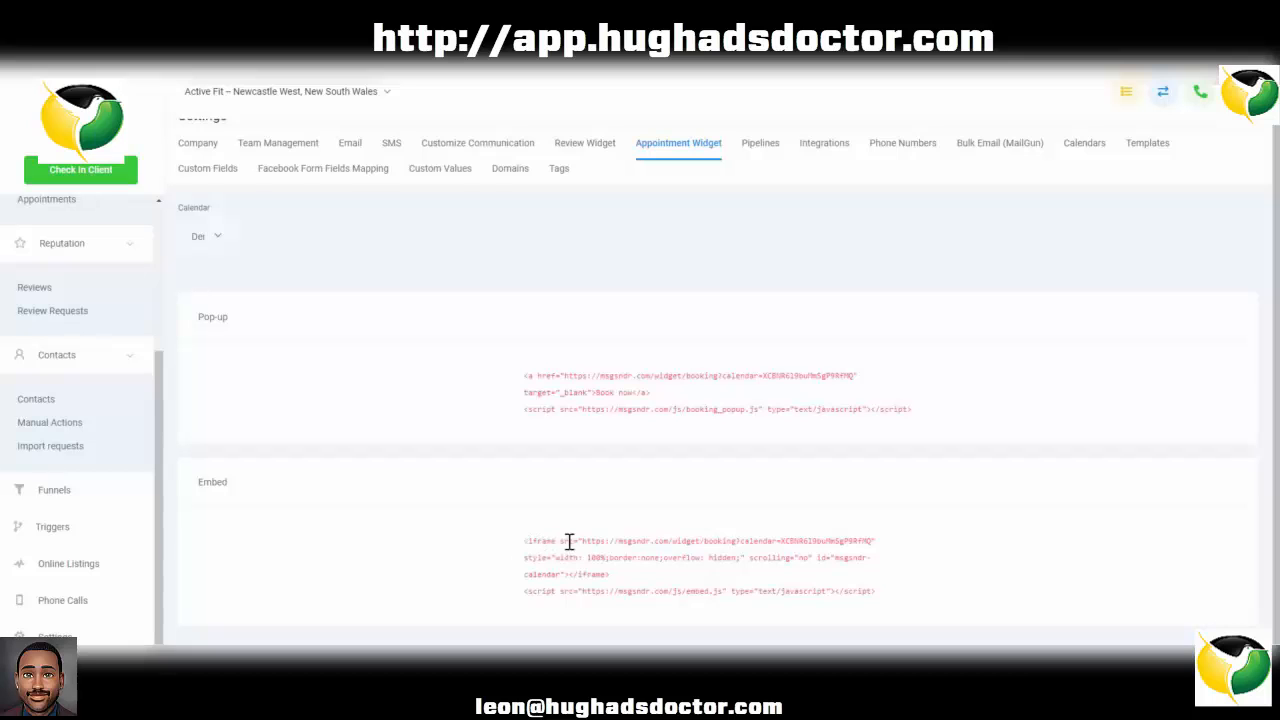
scroll(569, 540, "up", 1)
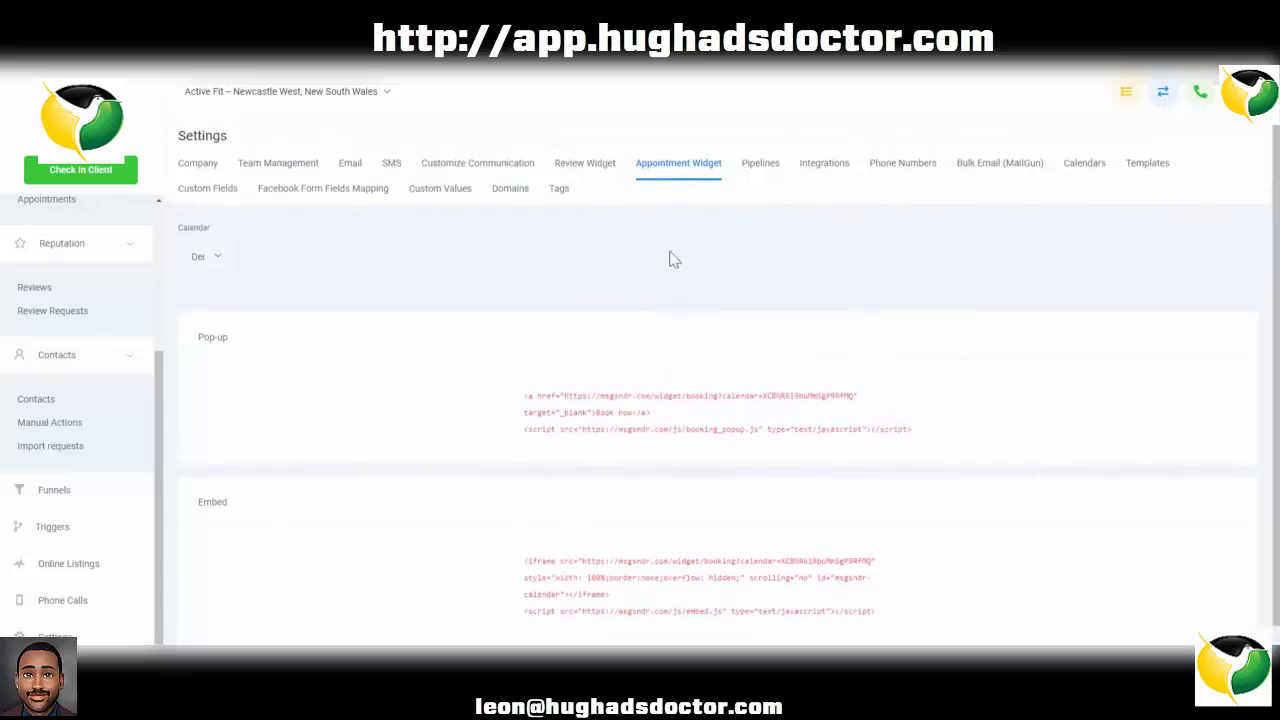
- Start a new pipeline in the Pipelines settings and name it Tutorial Pipeline
left_click(760, 170)
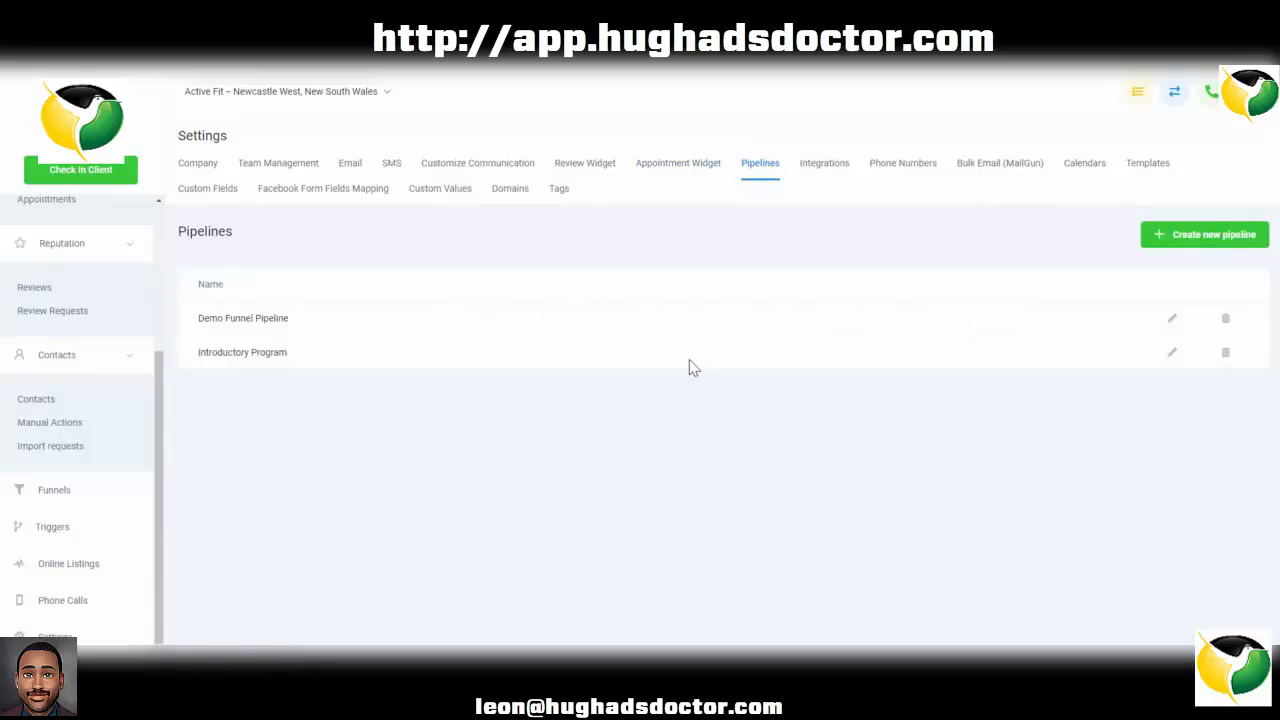
left_click(1197, 245)
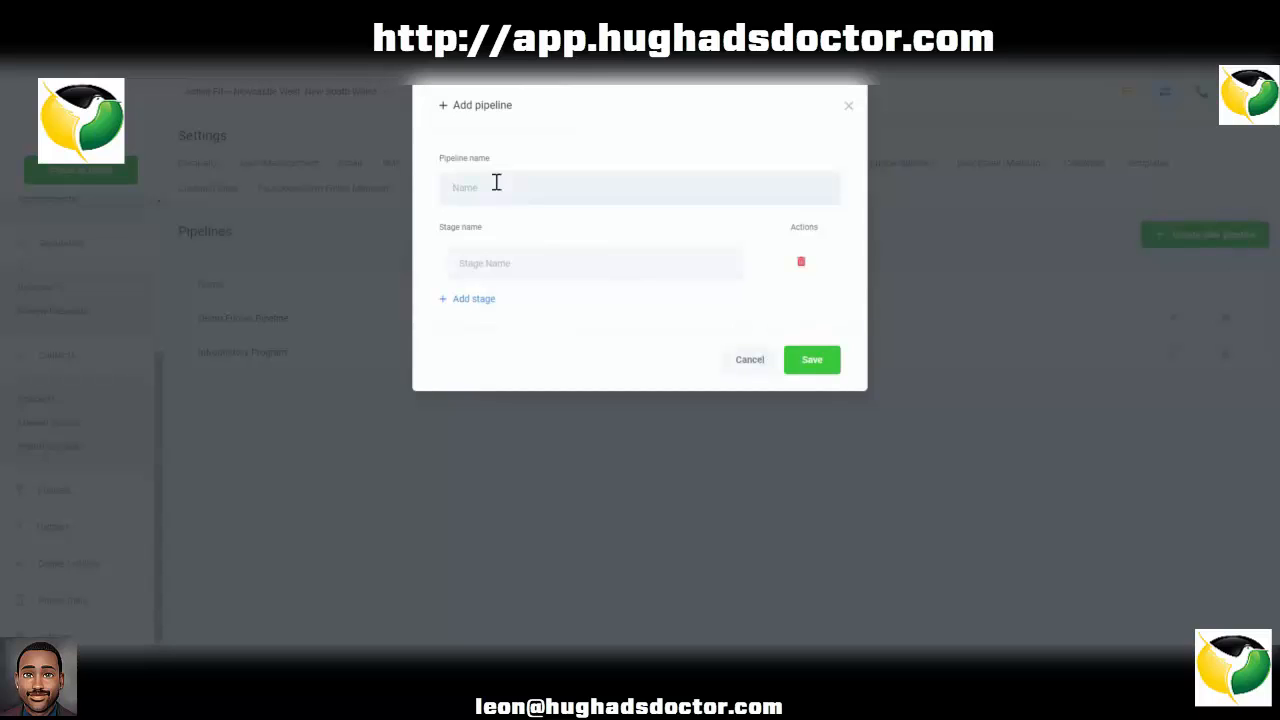
type("Demo Pipeline")
double_click(456, 187)
type("Tutorial")
- Add the stages Lead, Booked Call Stage and Attended Call Stage to the new pipeline
left_click(584, 262)
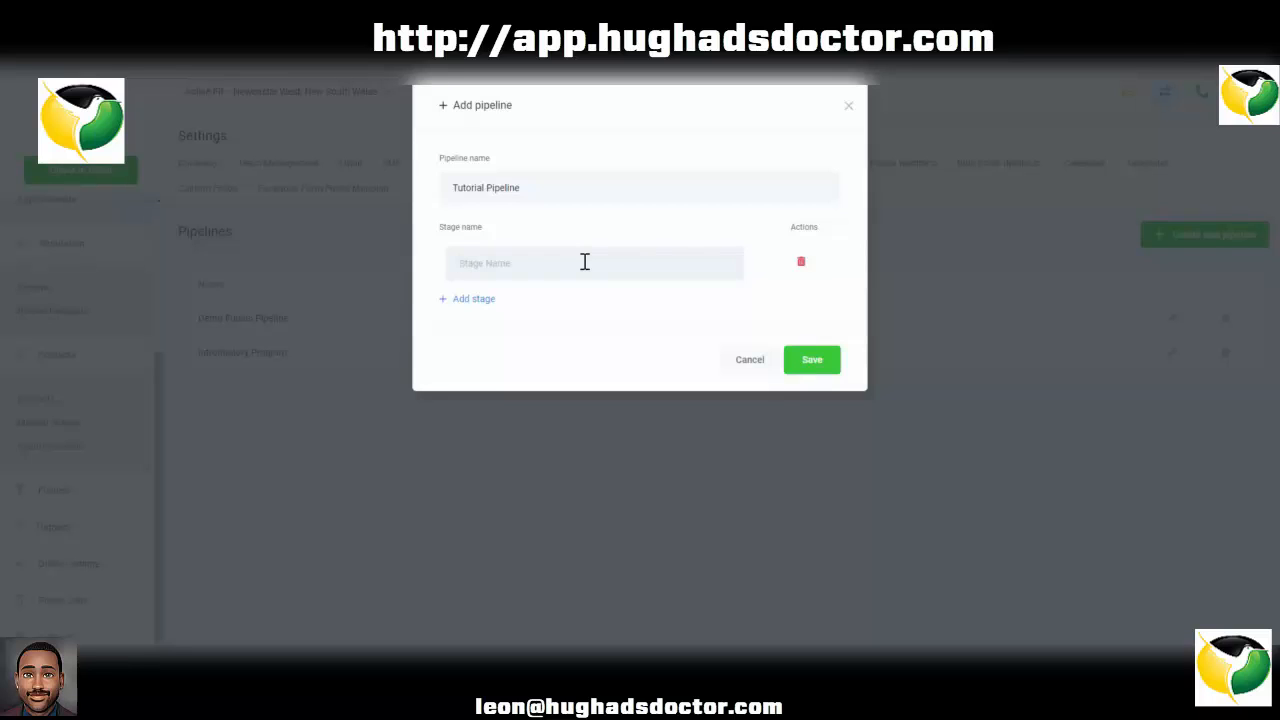
type("Lead")
left_click(482, 300)
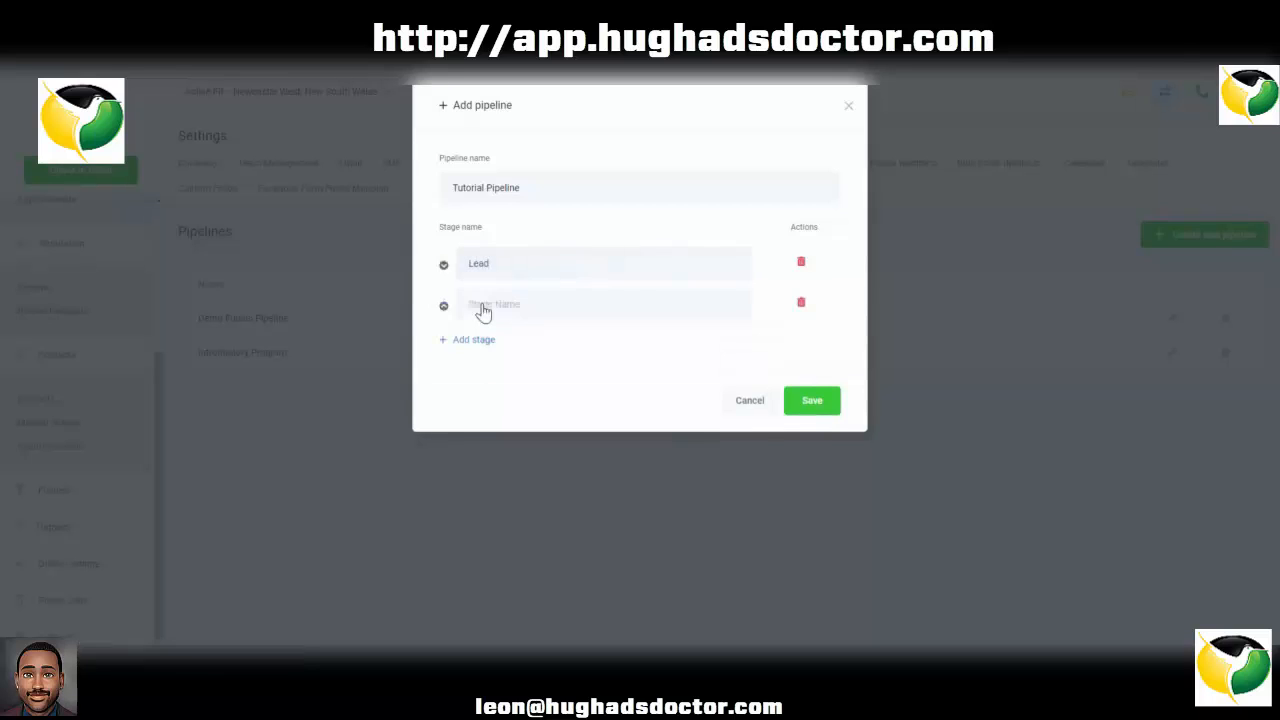
left_click(483, 304)
type("Booked Call Stage")
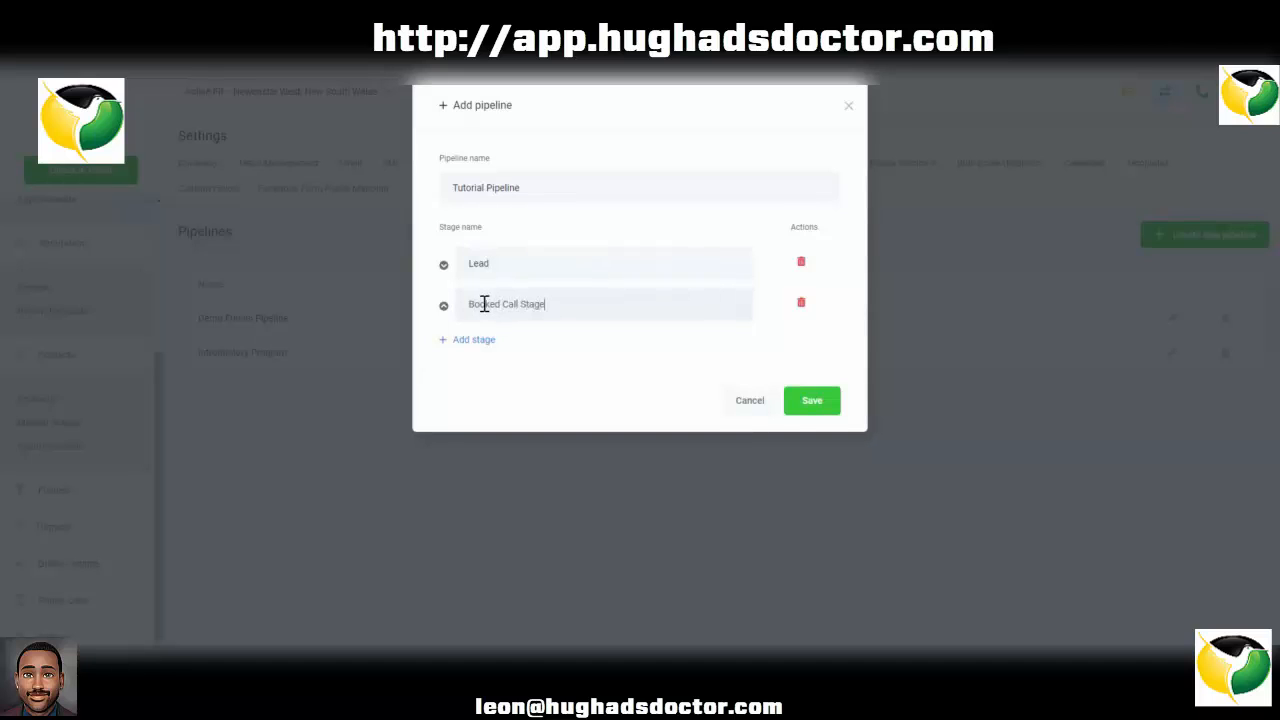
left_click(474, 340)
left_click(500, 344)
type("A")
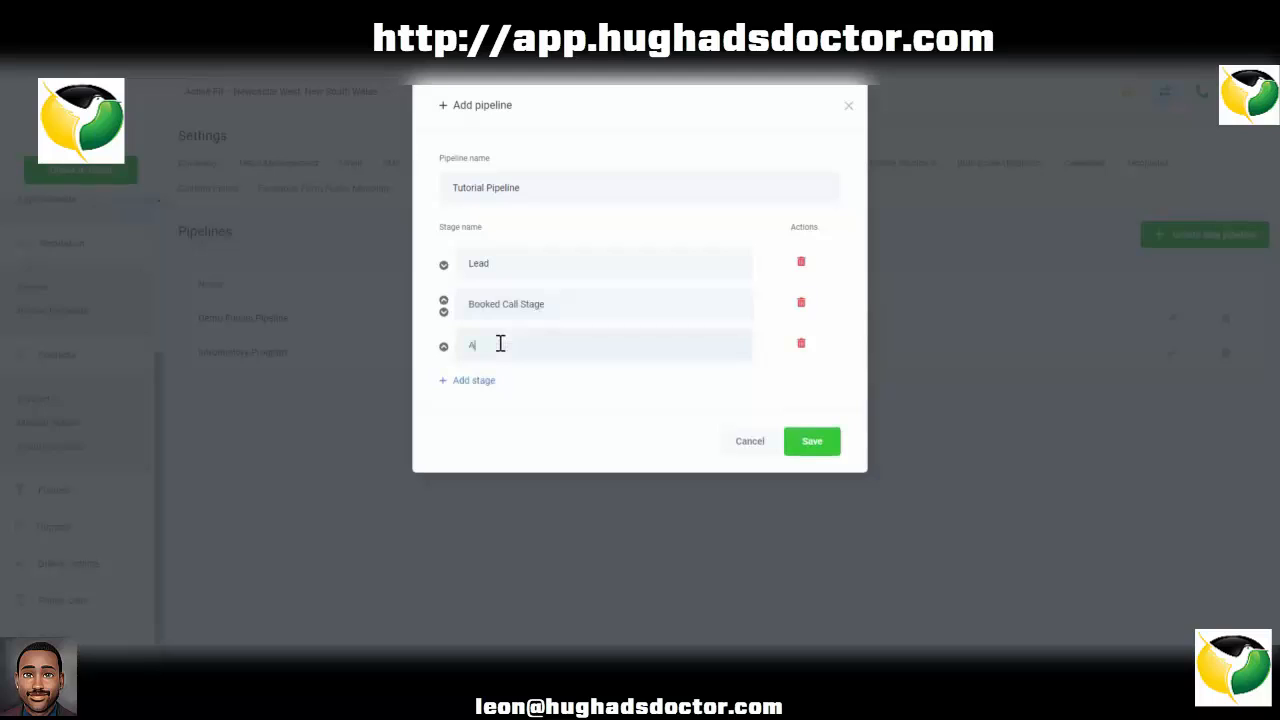
type("ttended Call Stage")
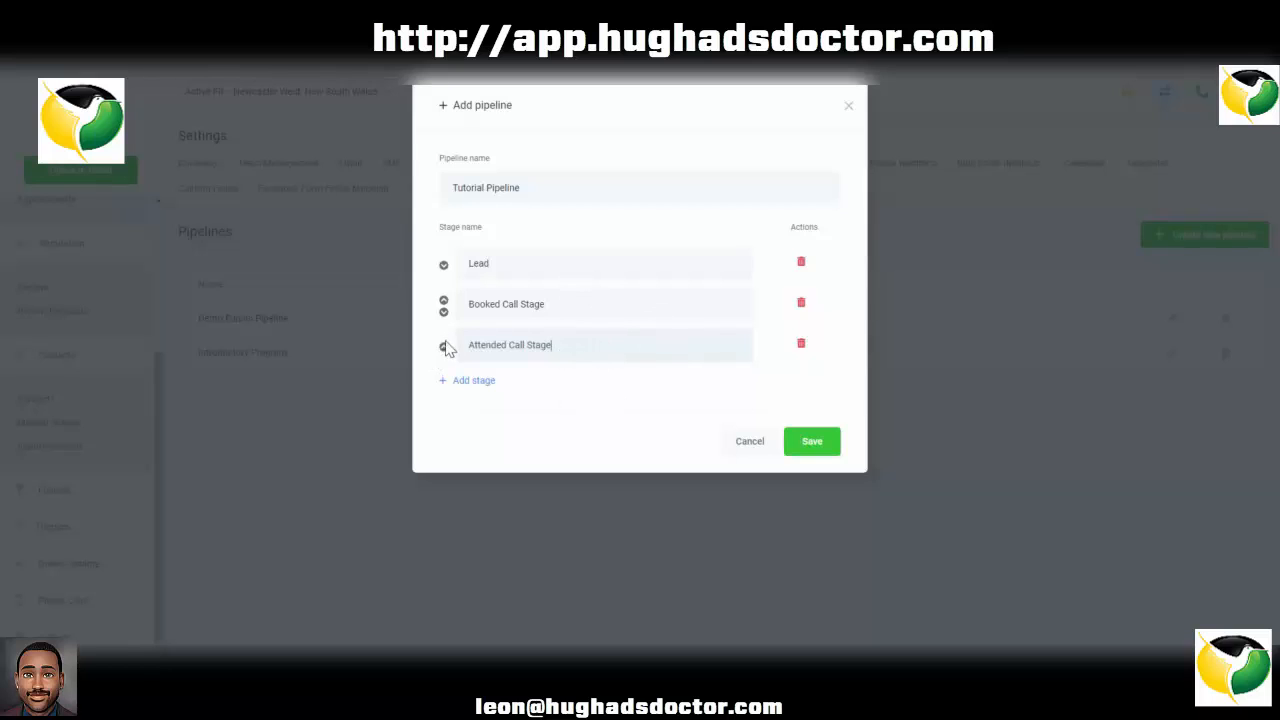
- Try reordering the stages, restore the order Lead, Booked Call Stage, Attended Call Stage, and save the pipeline
left_click(443, 265)
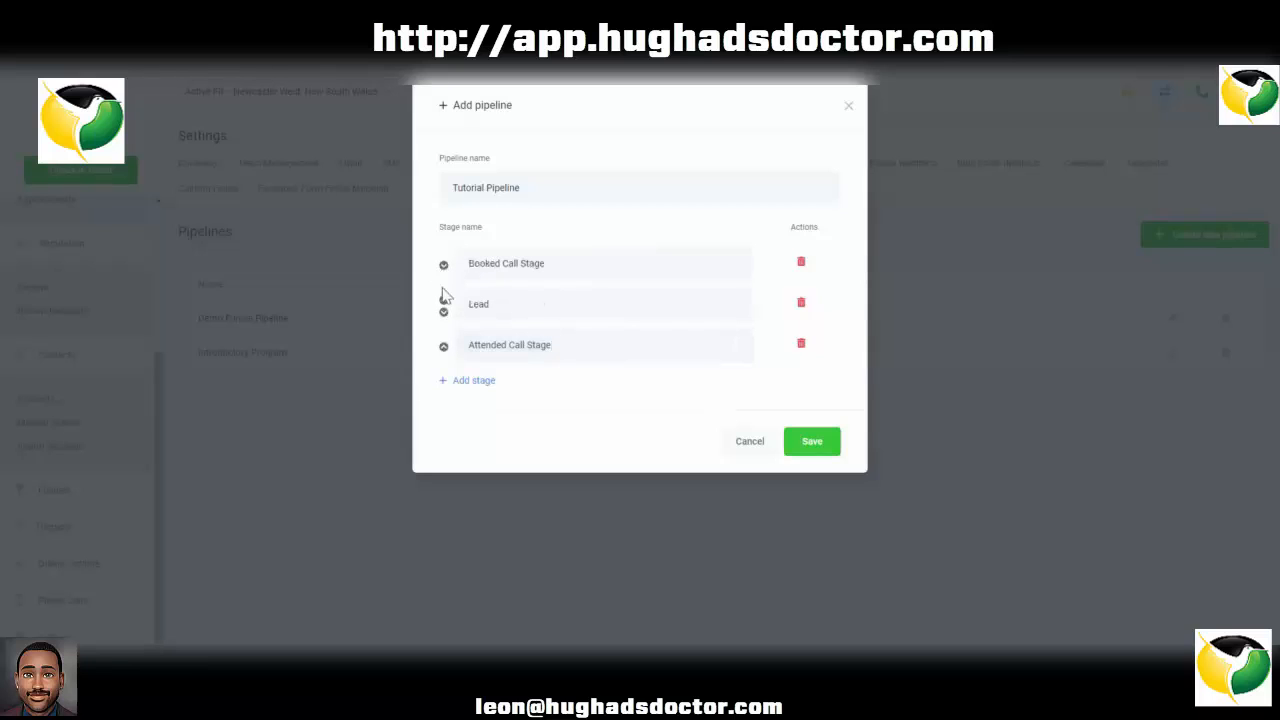
left_click(443, 301)
left_click(443, 346)
left_click(443, 312)
left_click(820, 444)
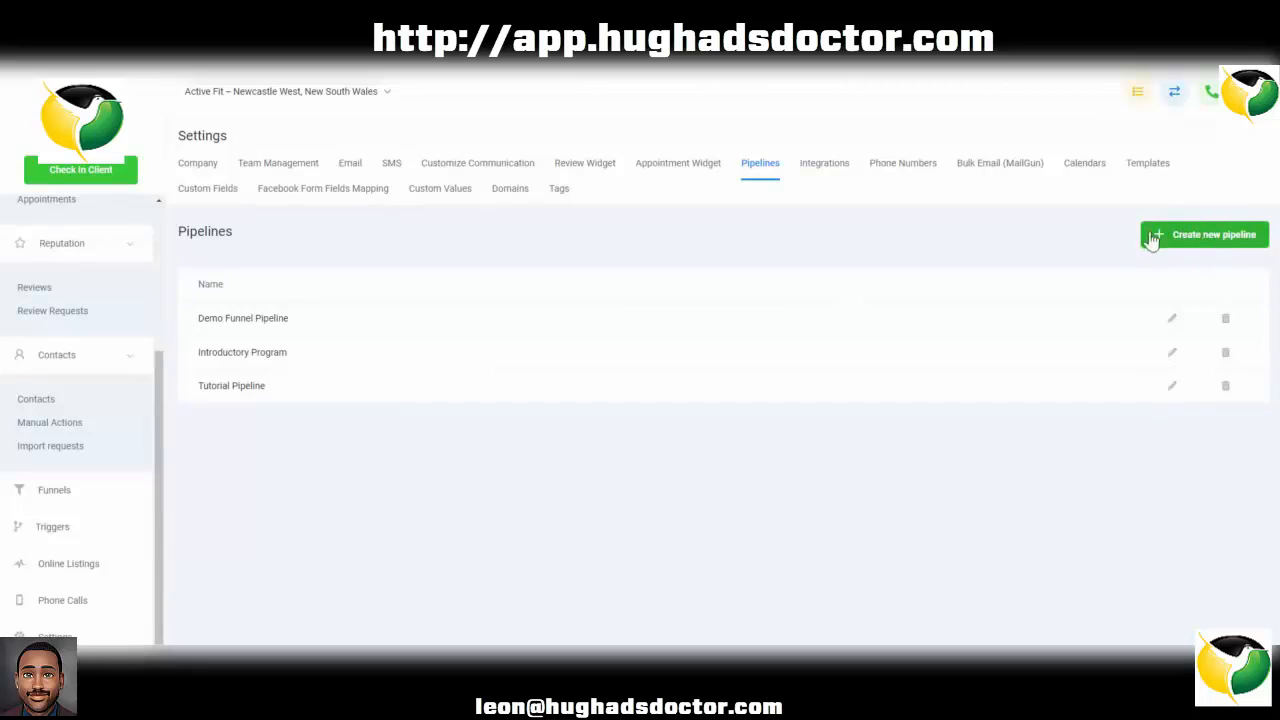
- View the available Integrations, including the Stripe account's publishable and secret key fields
left_click(826, 166)
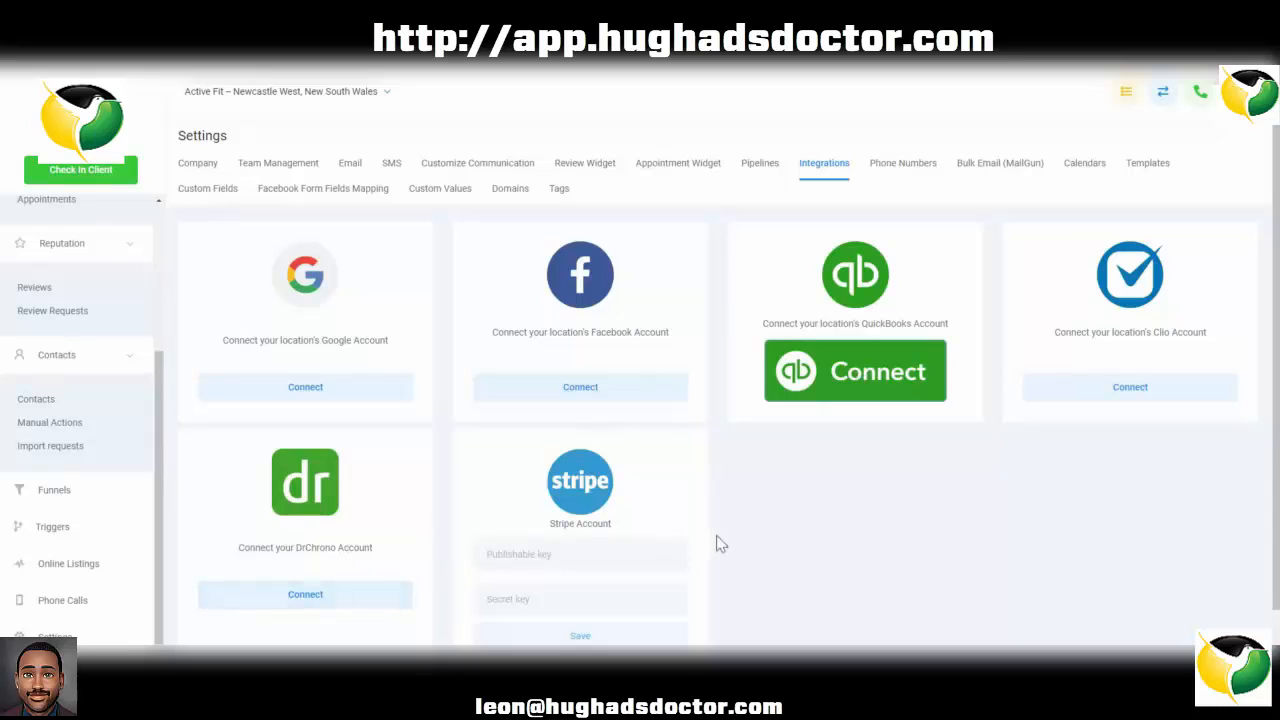
scroll(695, 527, "down", 1)
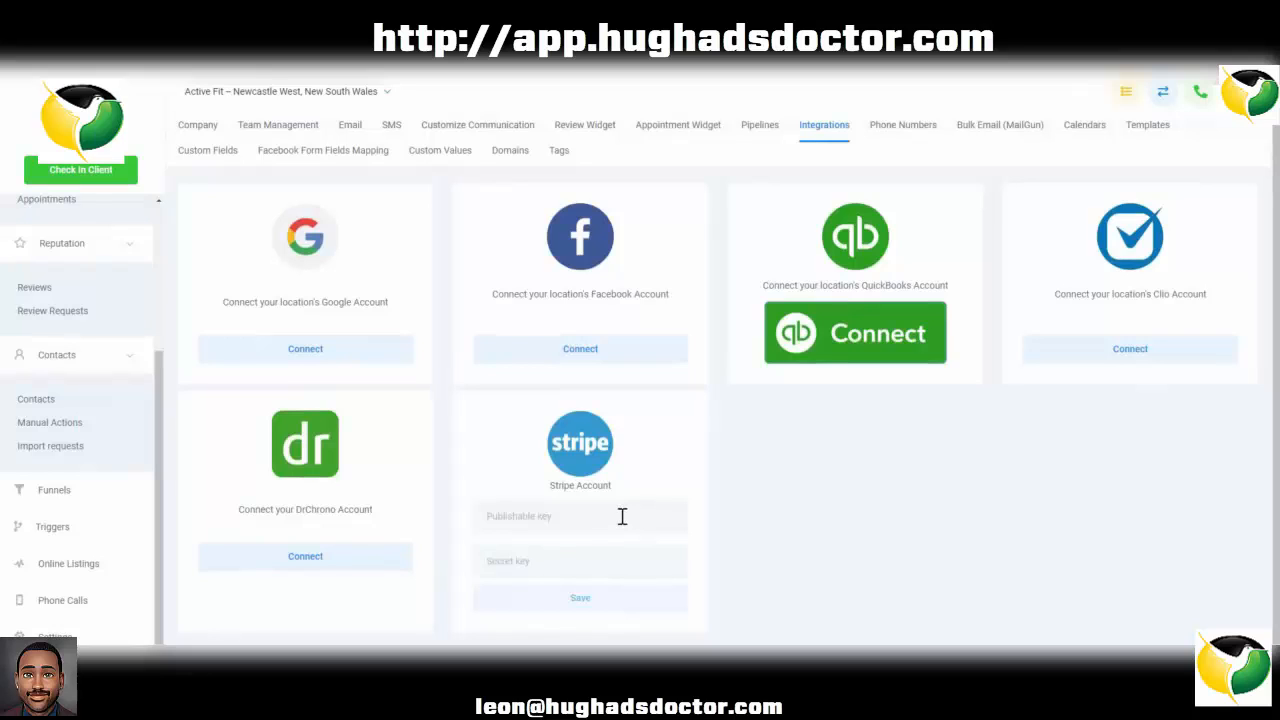
left_click(618, 569)
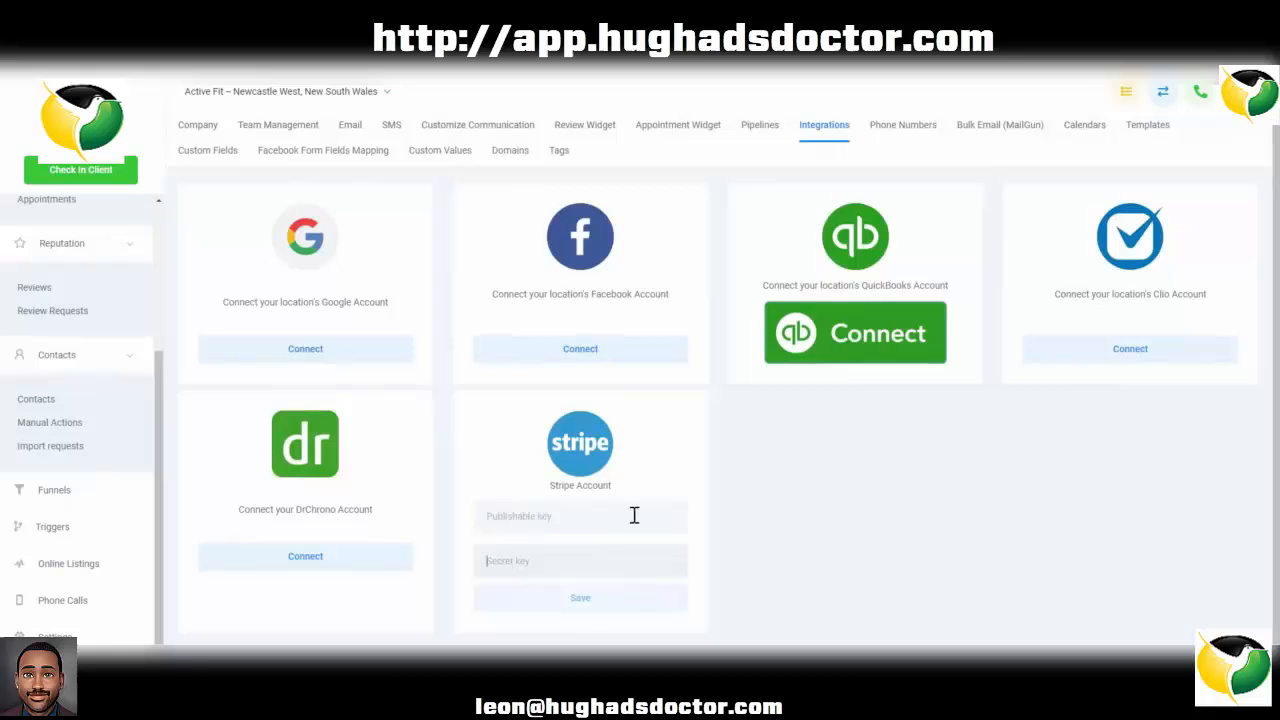
- In the Phone Numbers settings, search for available United States numbers with area code 252 and look through the list
left_click(902, 127)
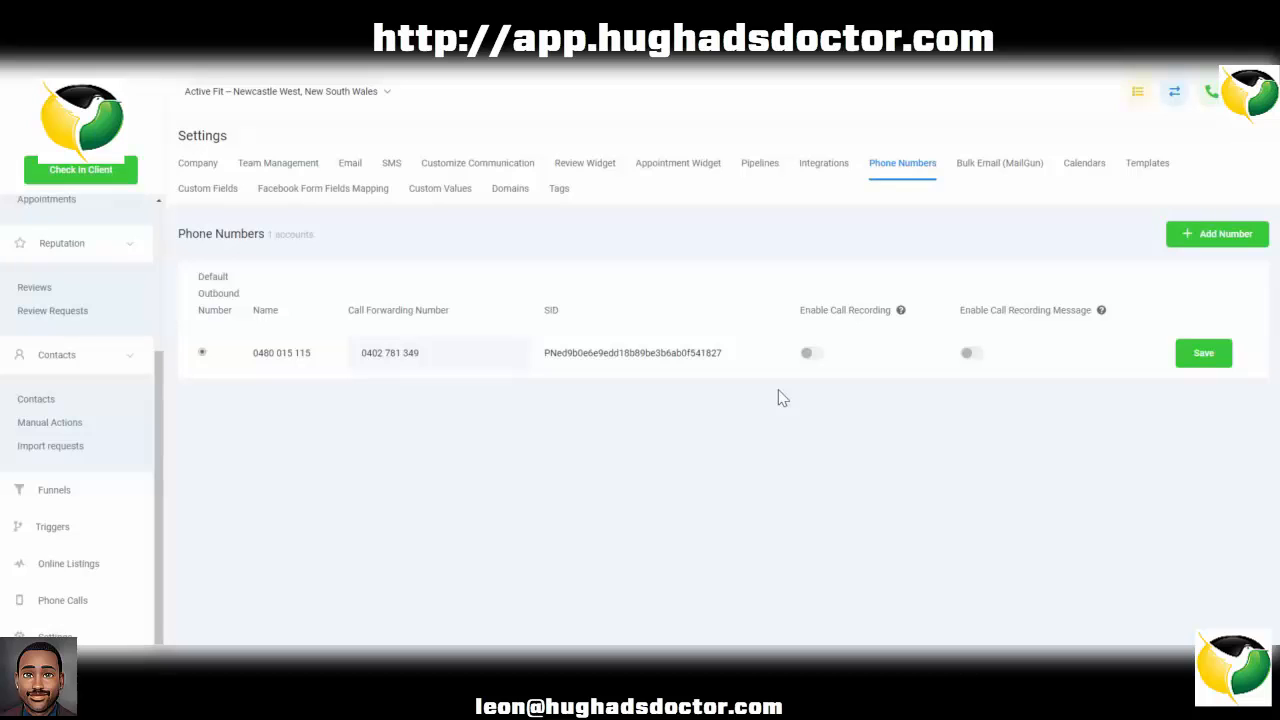
left_click(1222, 236)
left_click(657, 203)
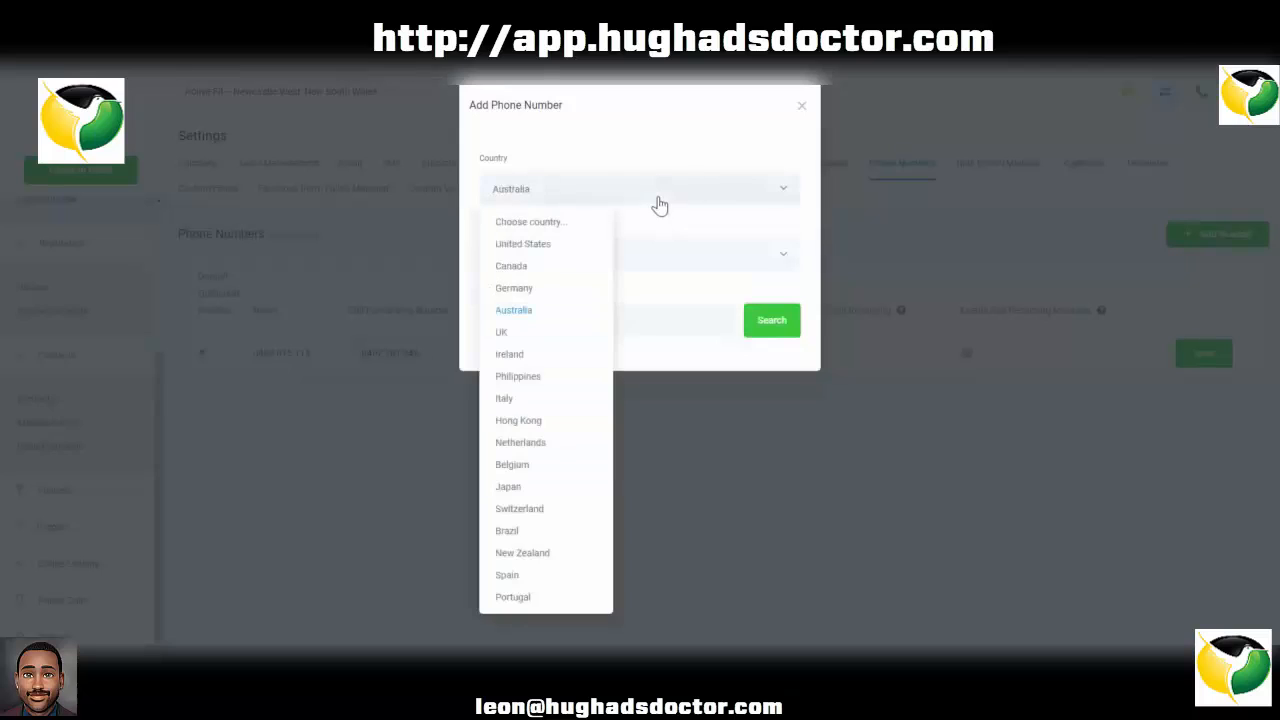
left_click(557, 246)
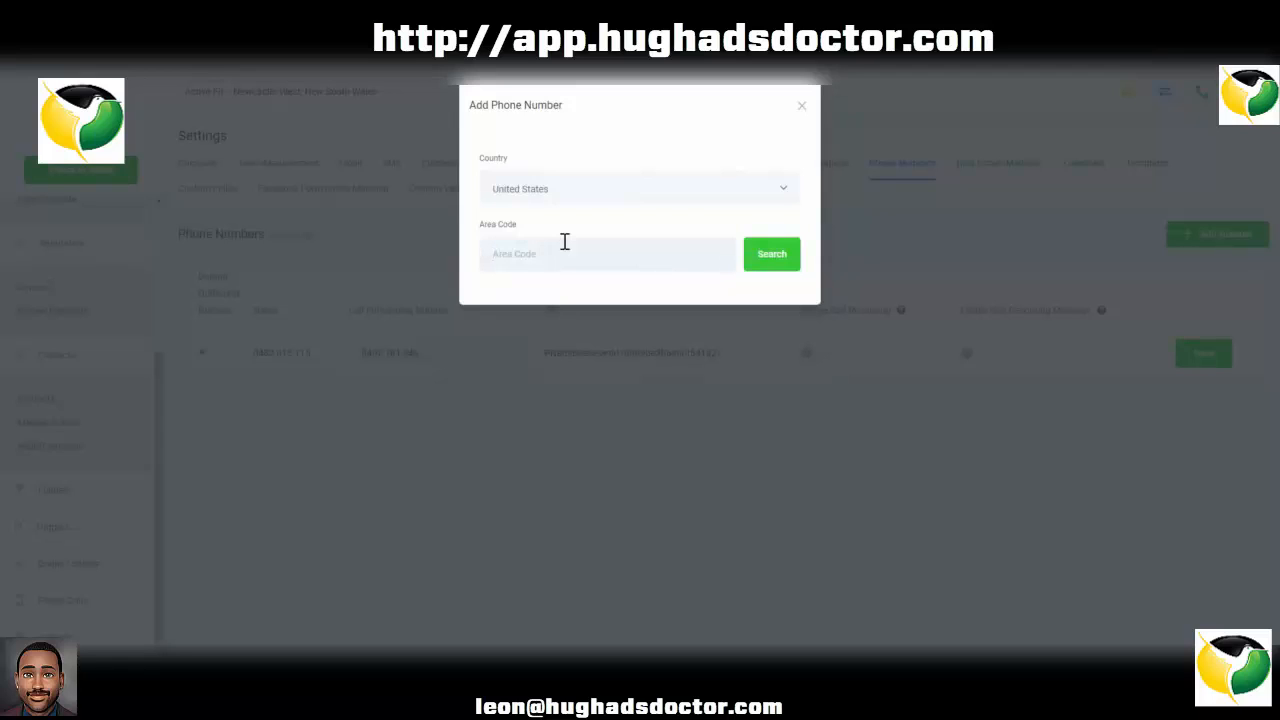
type("252")
left_click(763, 254)
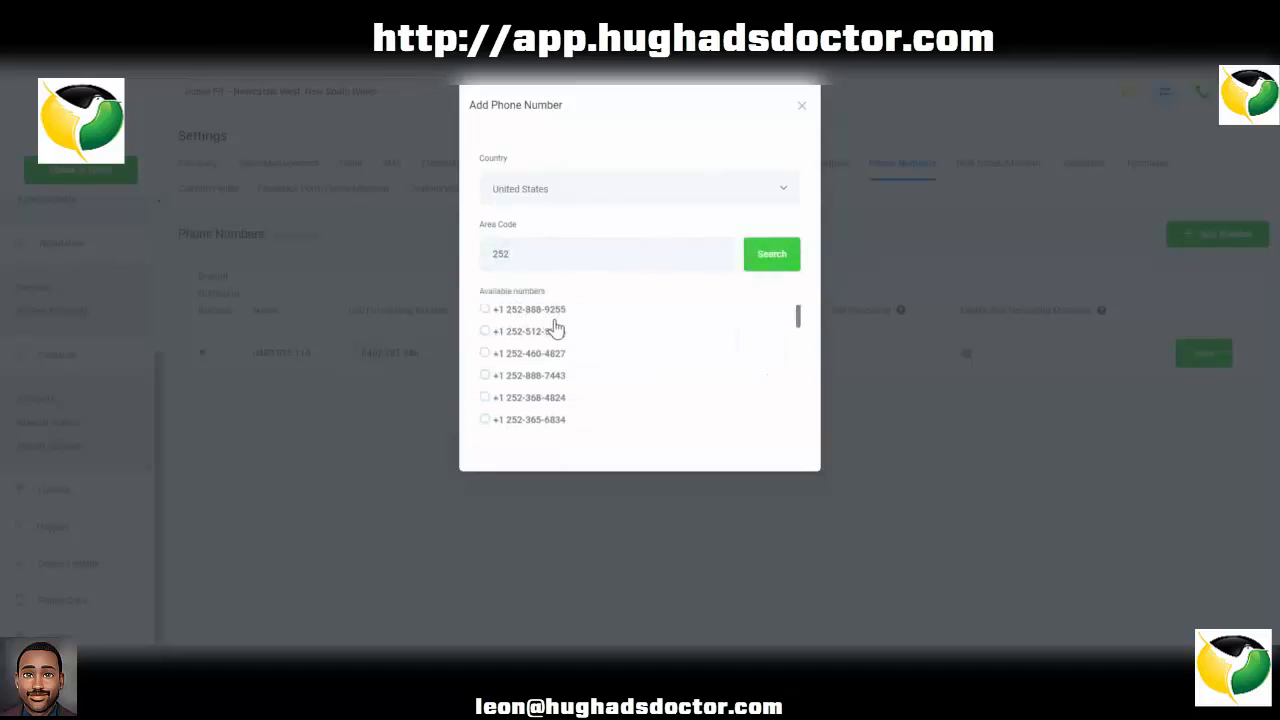
scroll(545, 323, "down", 5)
scroll(554, 329, "up", 5)
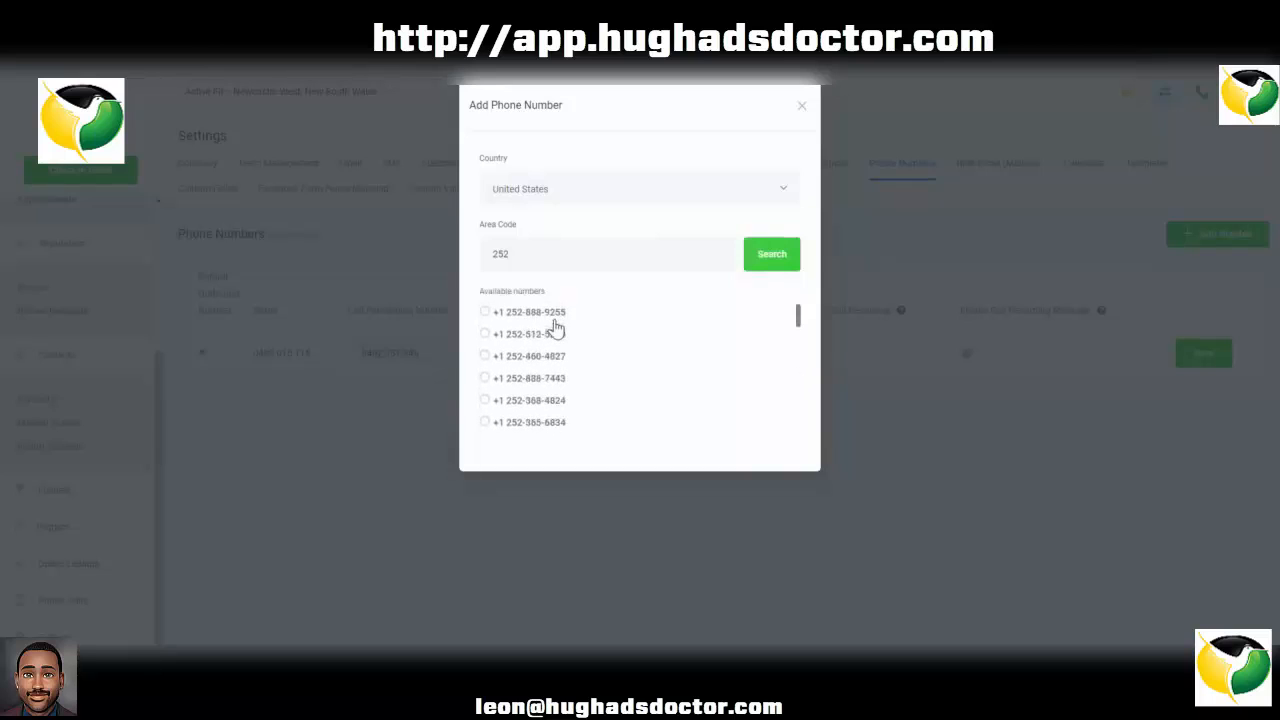
- Search United States numbers without an area code, select the first one and close the form without saving
left_click_drag(512, 254, 471, 257)
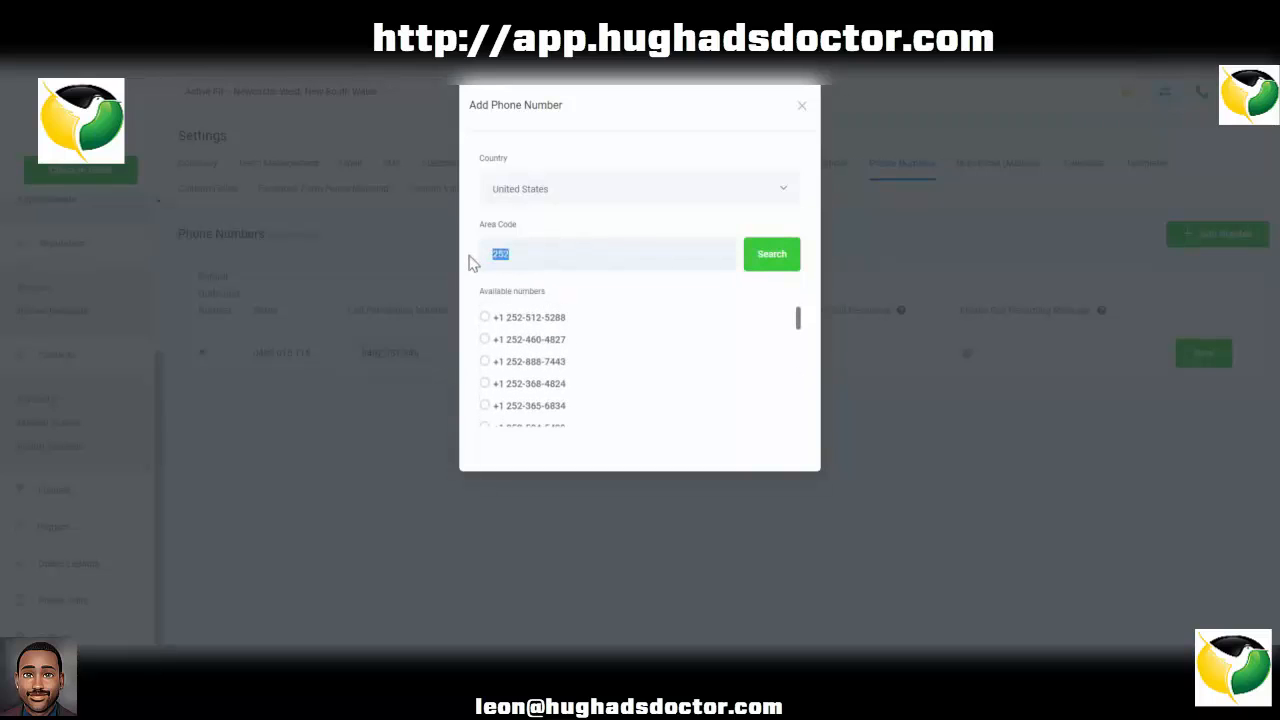
key("BackSpace")
left_click(766, 256)
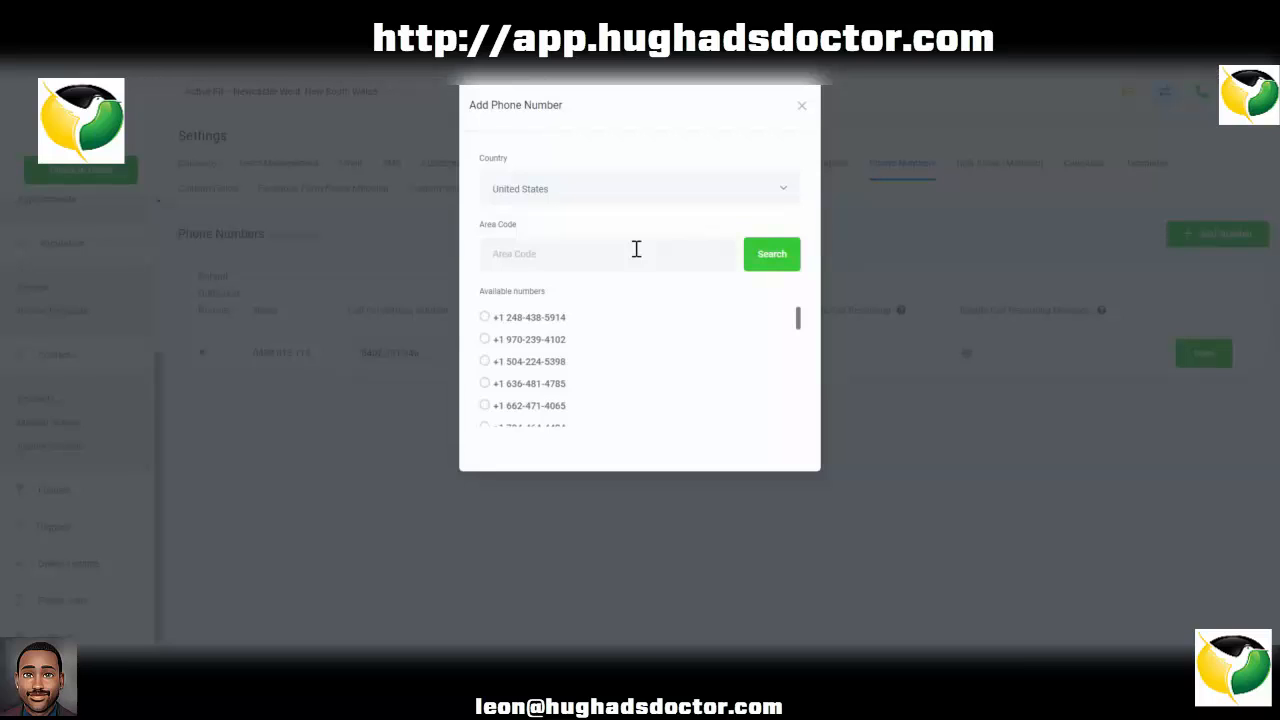
left_click(484, 317)
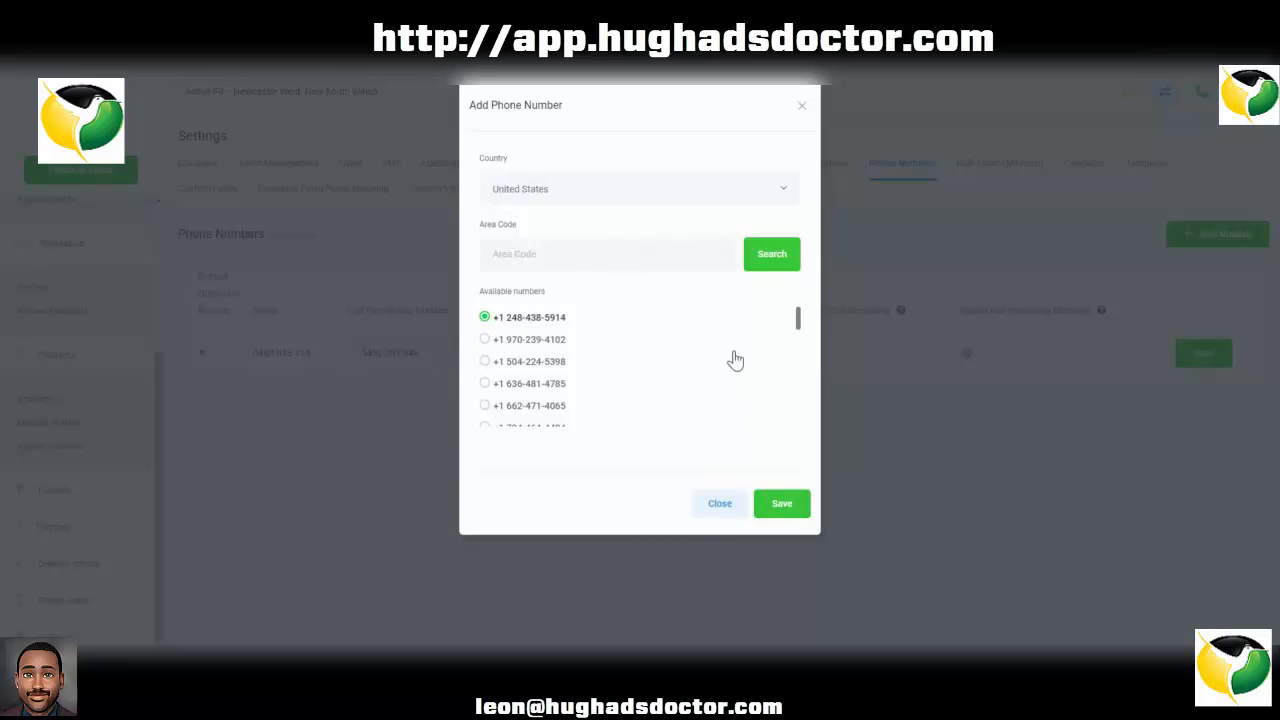
left_click(803, 108)
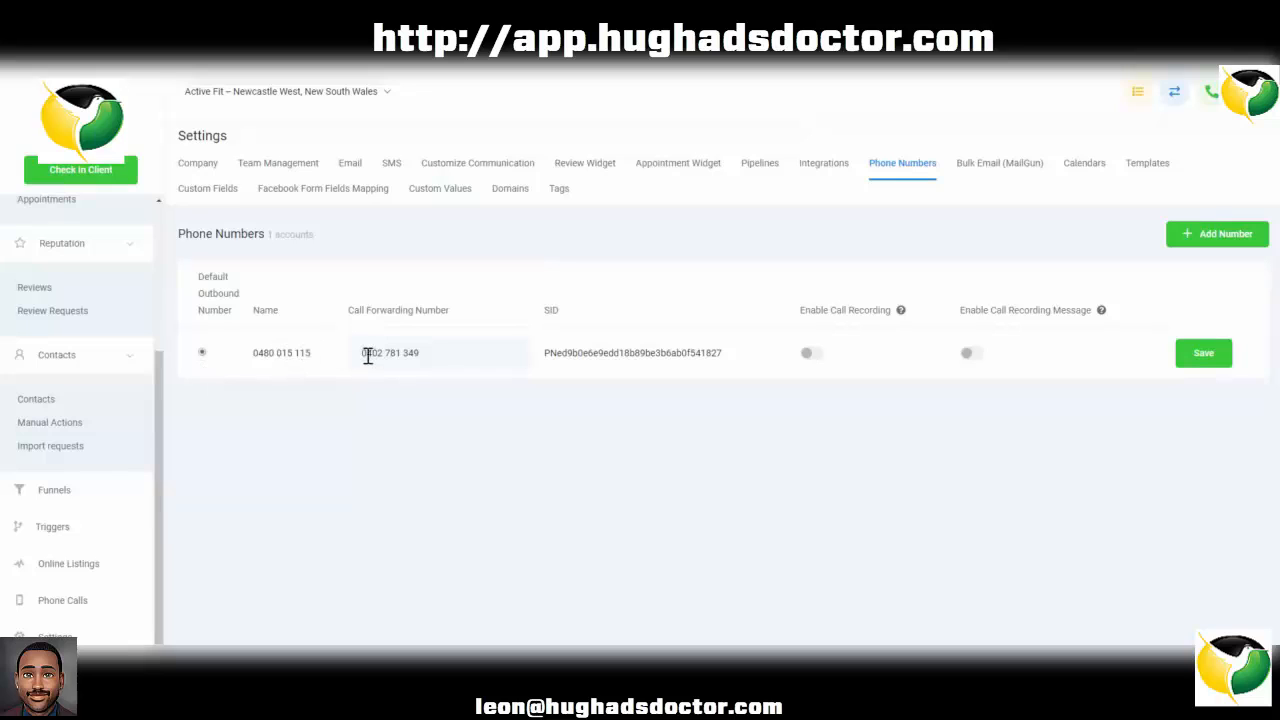
- Examine the existing phone number's call forwarding number and SID
left_click_drag(357, 351, 454, 351)
left_click(455, 352)
double_click(643, 352)
left_click(714, 457)
- Try enabling call recording and the call recording message for the existing number, and switch both back off
left_click(811, 357)
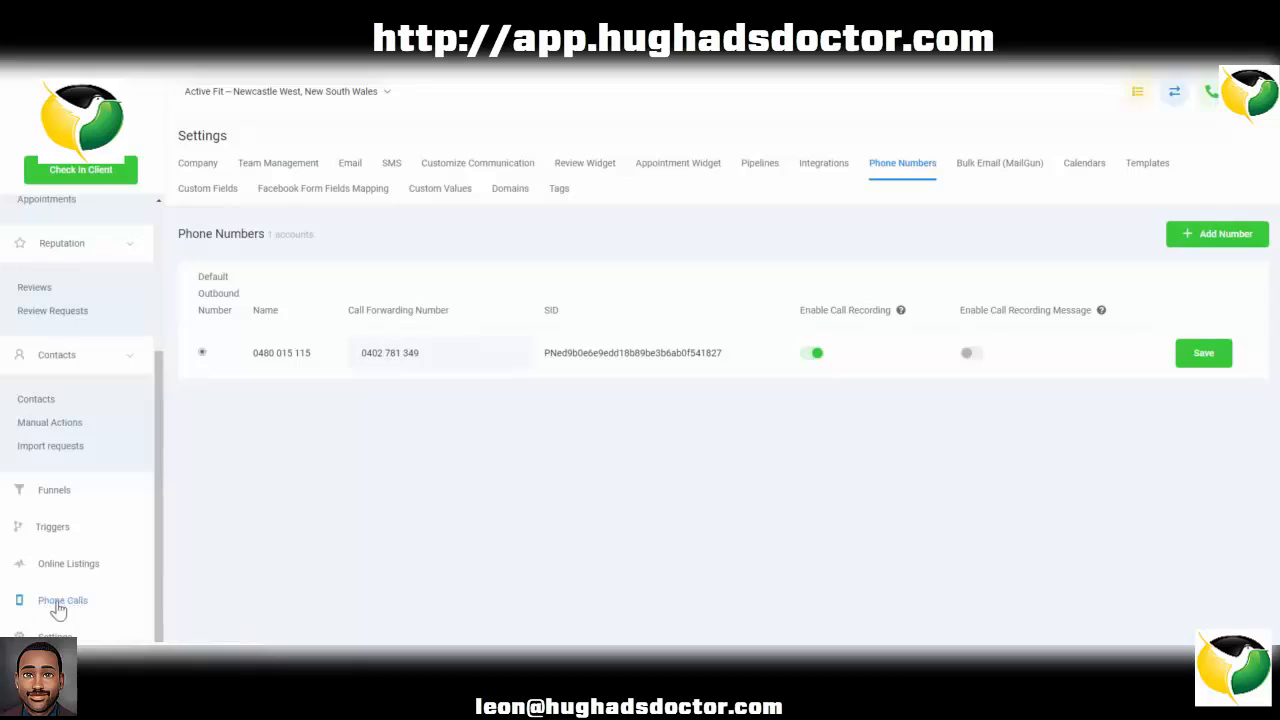
left_click(973, 360)
left_click(973, 356)
left_click(803, 356)
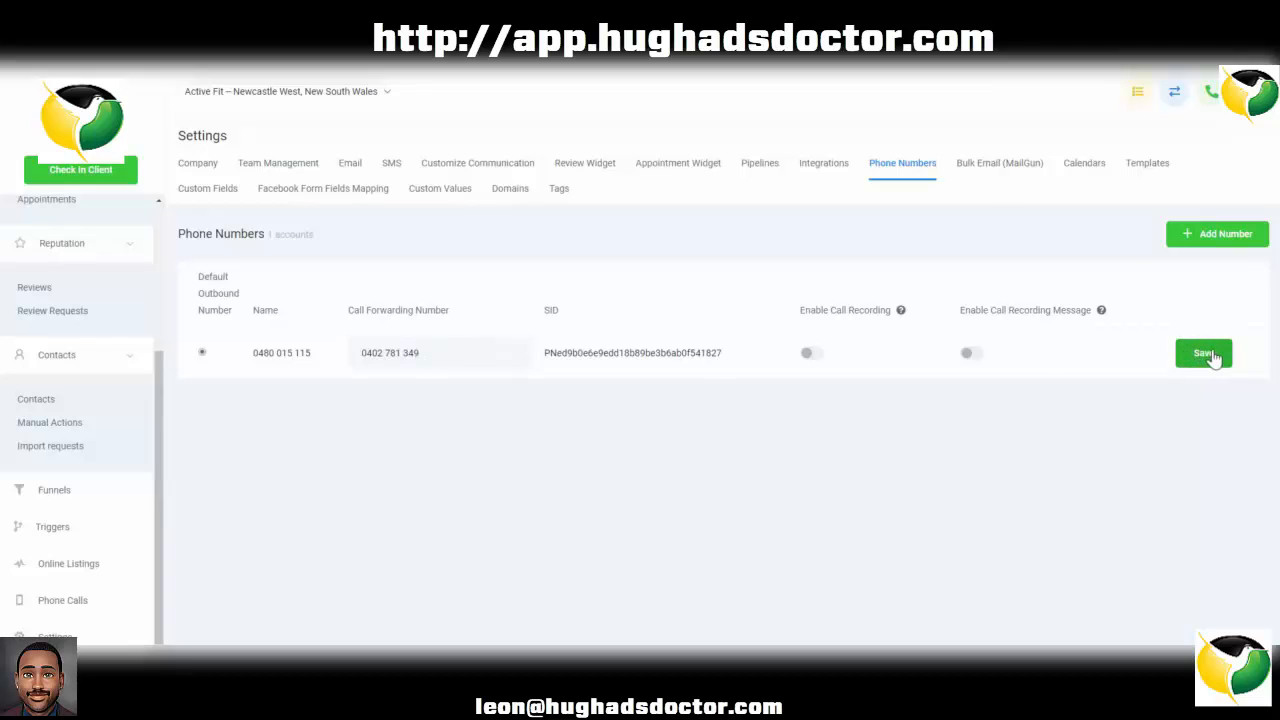
- View the MailGun bulk email settings, examining the location's forwarding address and BCC address fields
left_click(1008, 172)
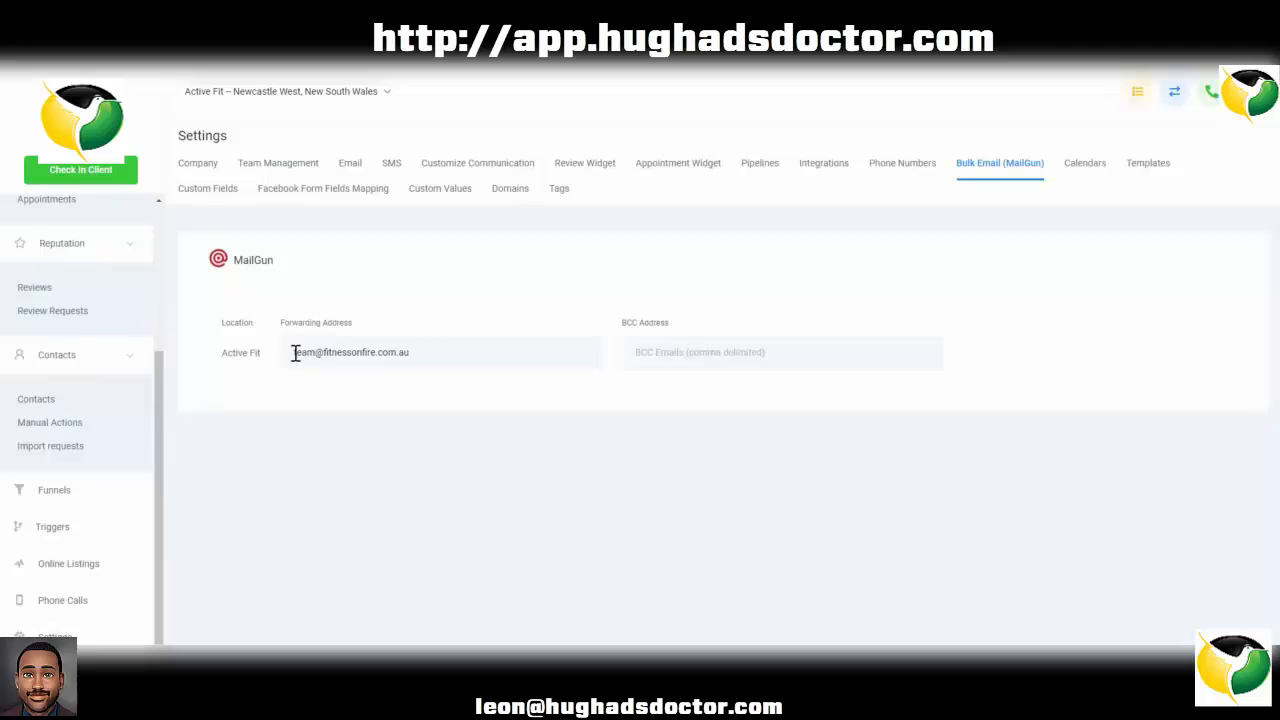
left_click_drag(295, 353, 426, 354)
left_click(426, 354)
left_click_drag(423, 354, 274, 360)
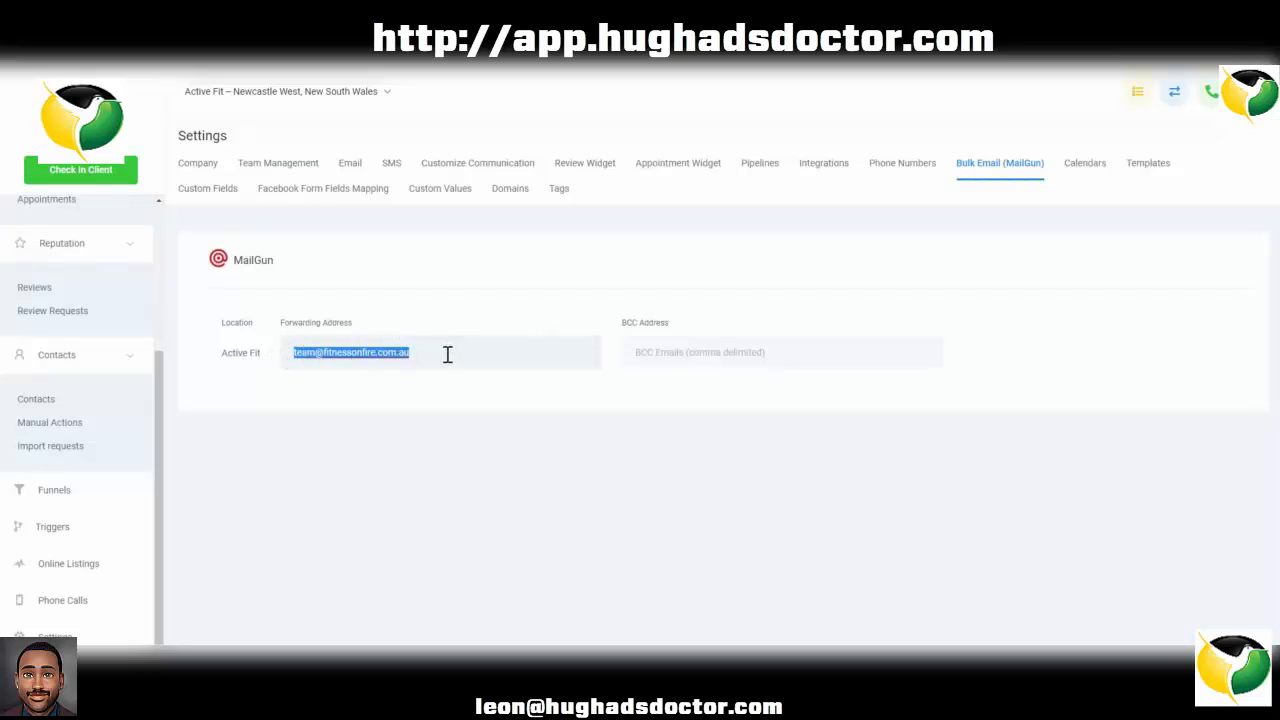
left_click(686, 352)
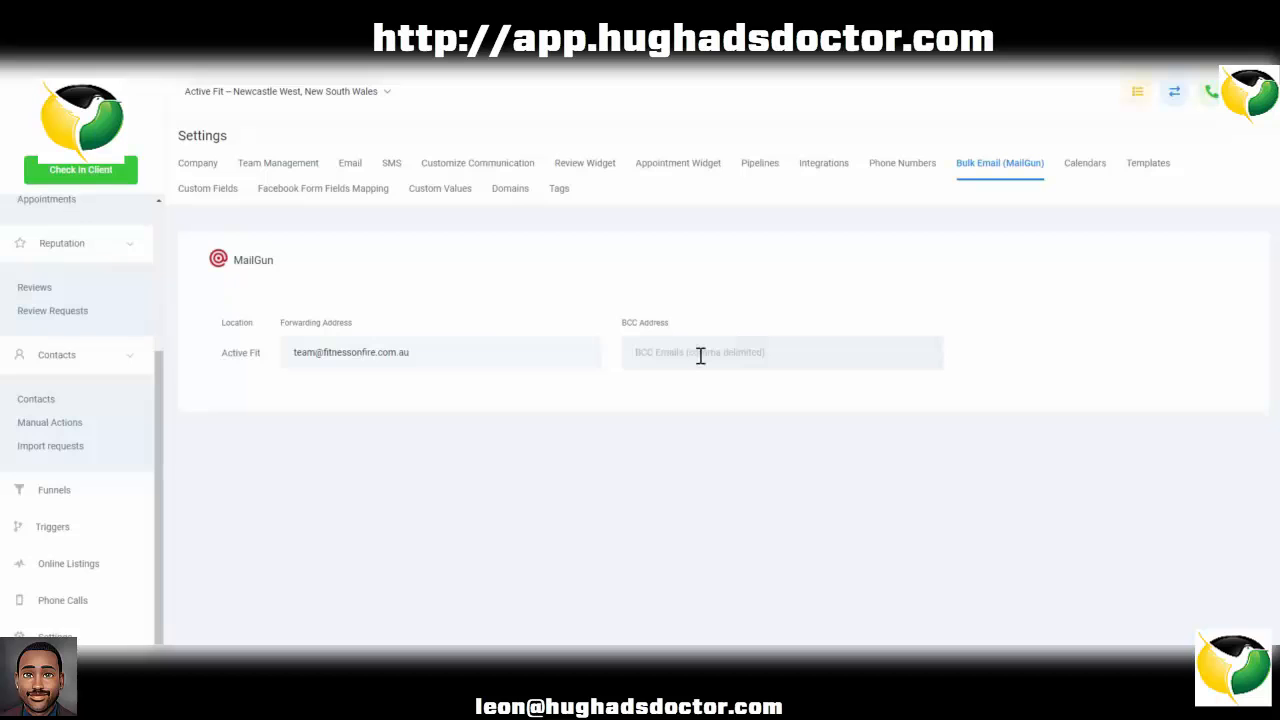
- View the Calendars list and return to the Appointment Widget codes
left_click(1087, 165)
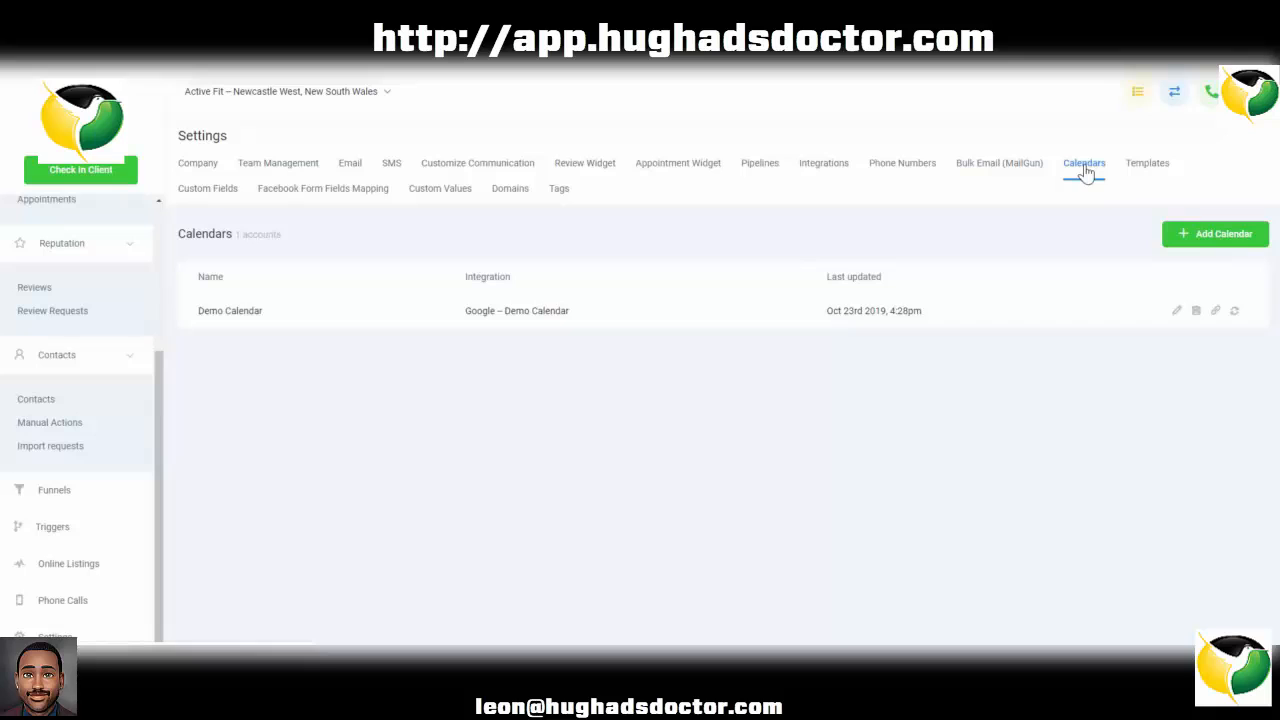
left_click(683, 170)
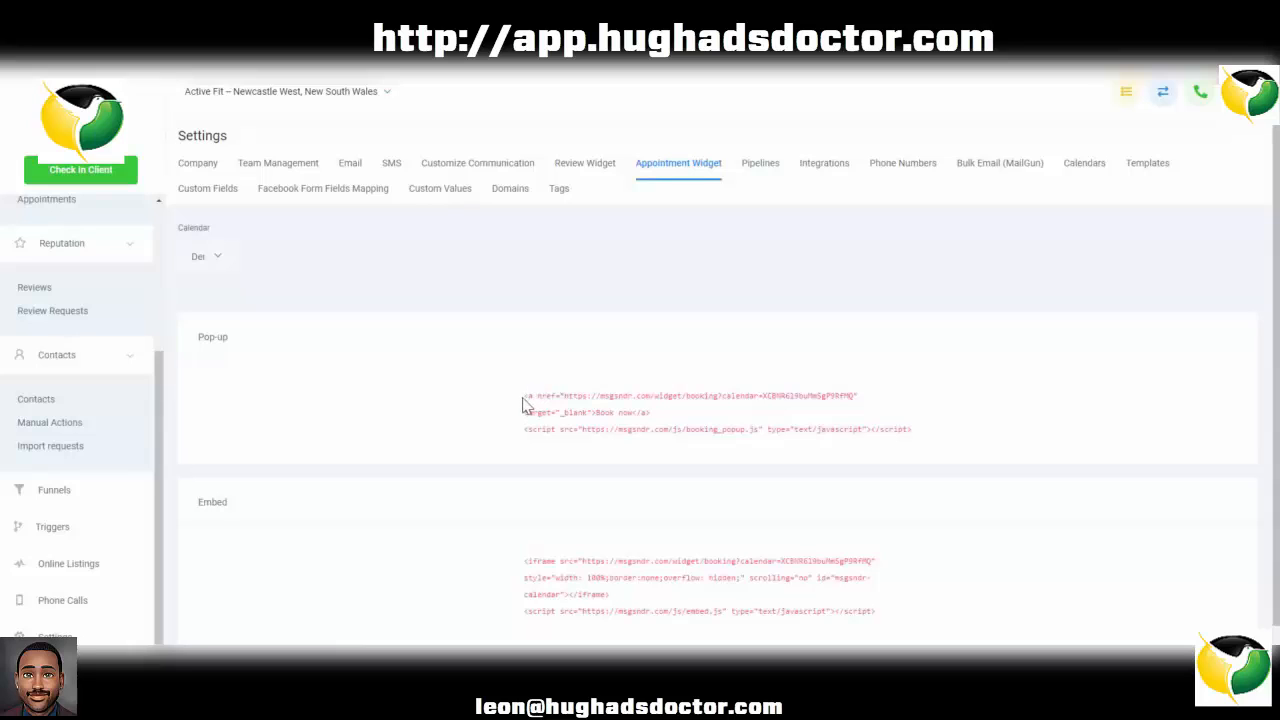
- View the Calendars list and the message templates settings, and examine a blank text template form without saving it
left_click(1089, 167)
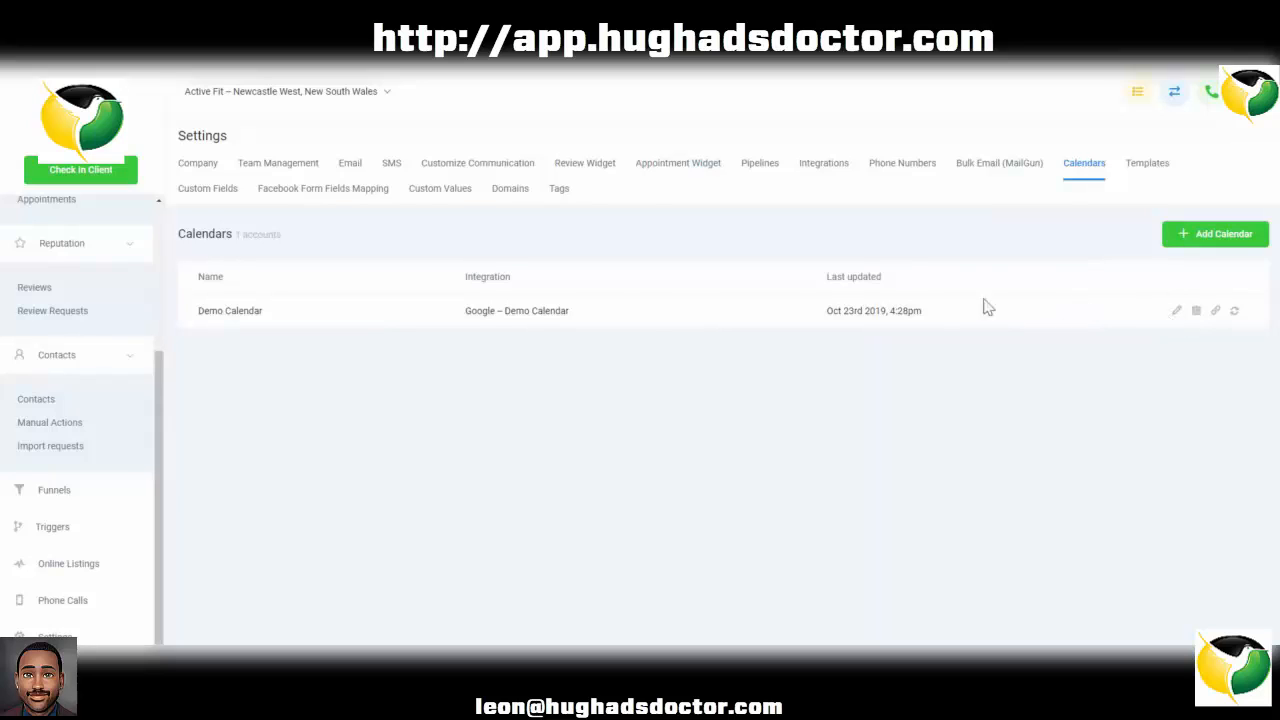
left_click(1142, 168)
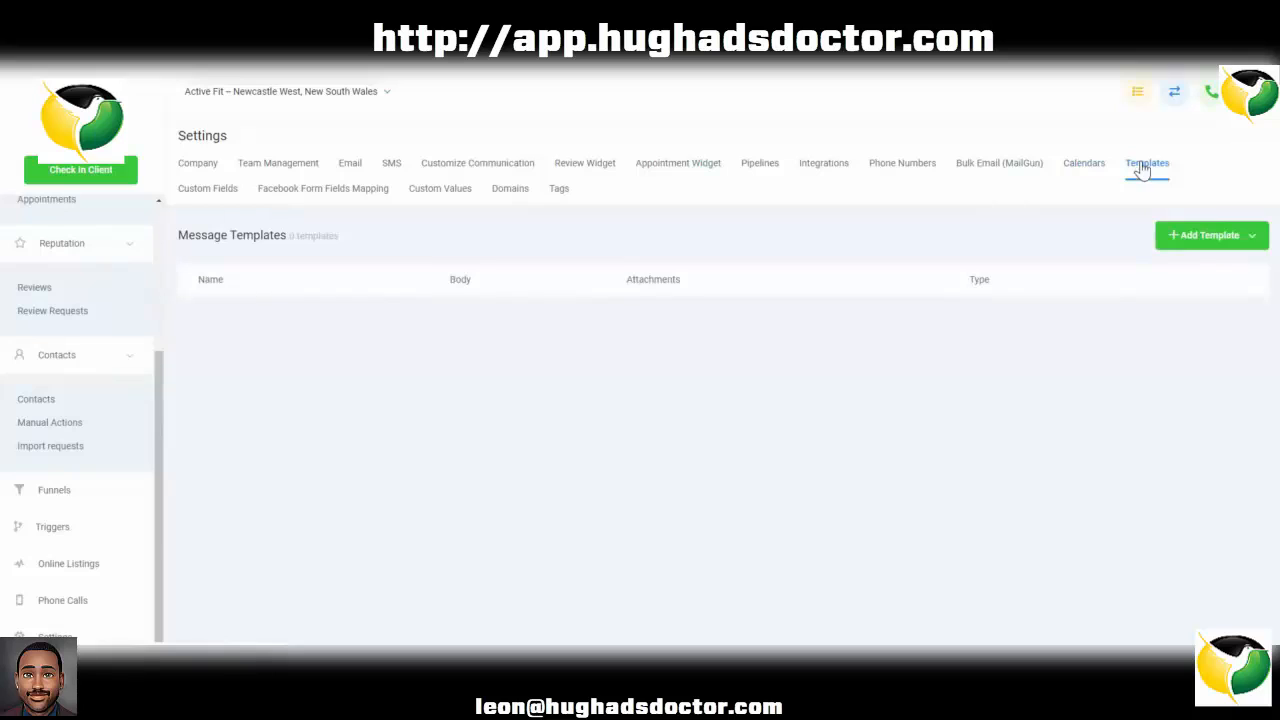
left_click(1264, 245)
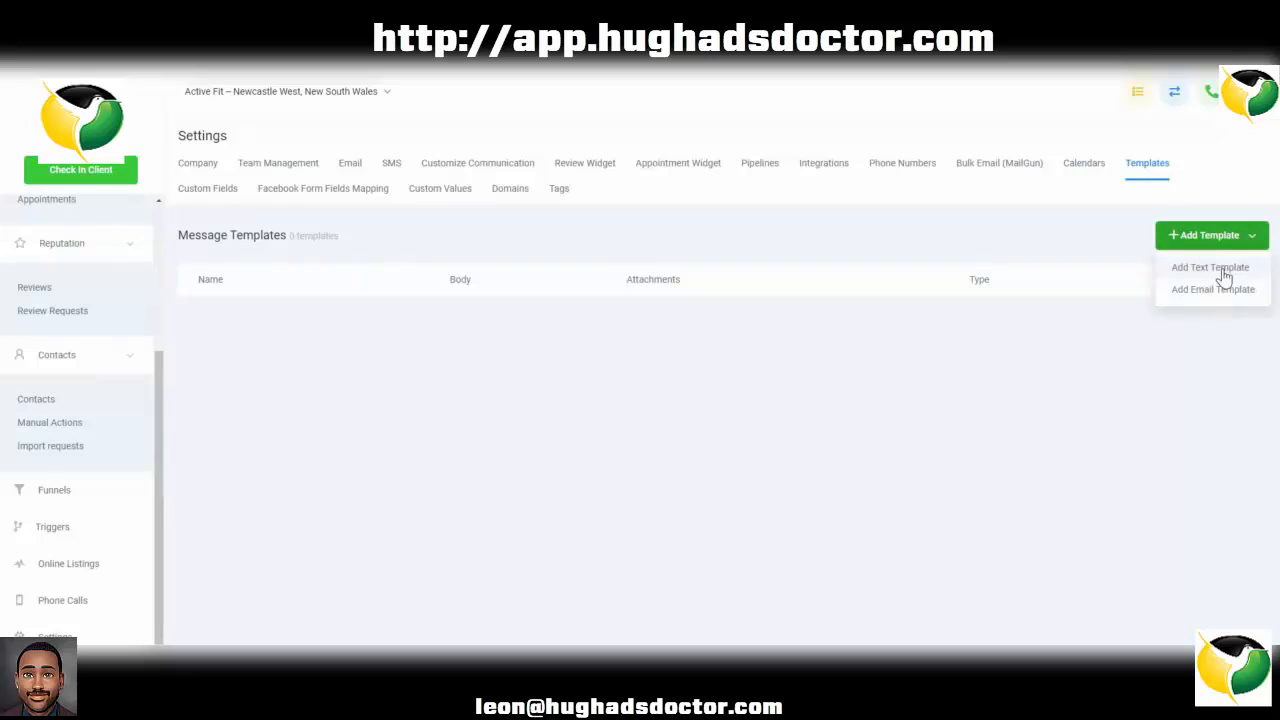
left_click(1224, 276)
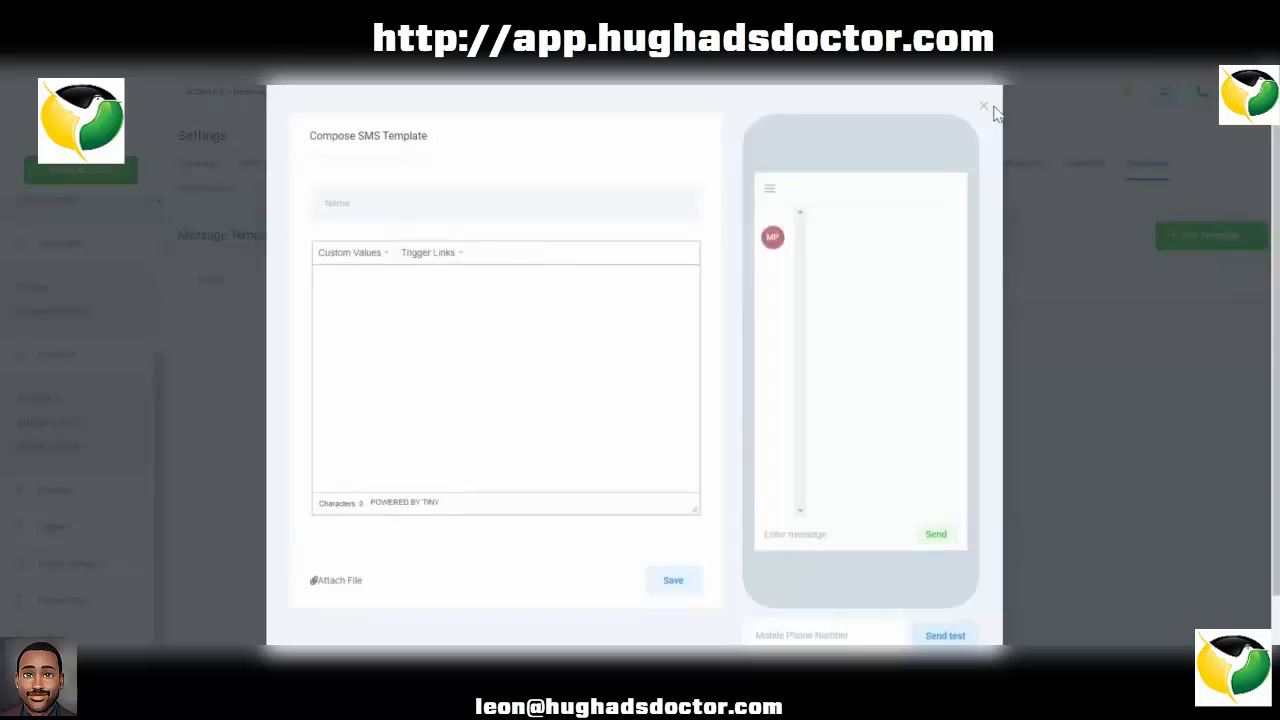
left_click(565, 207)
left_click(983, 106)
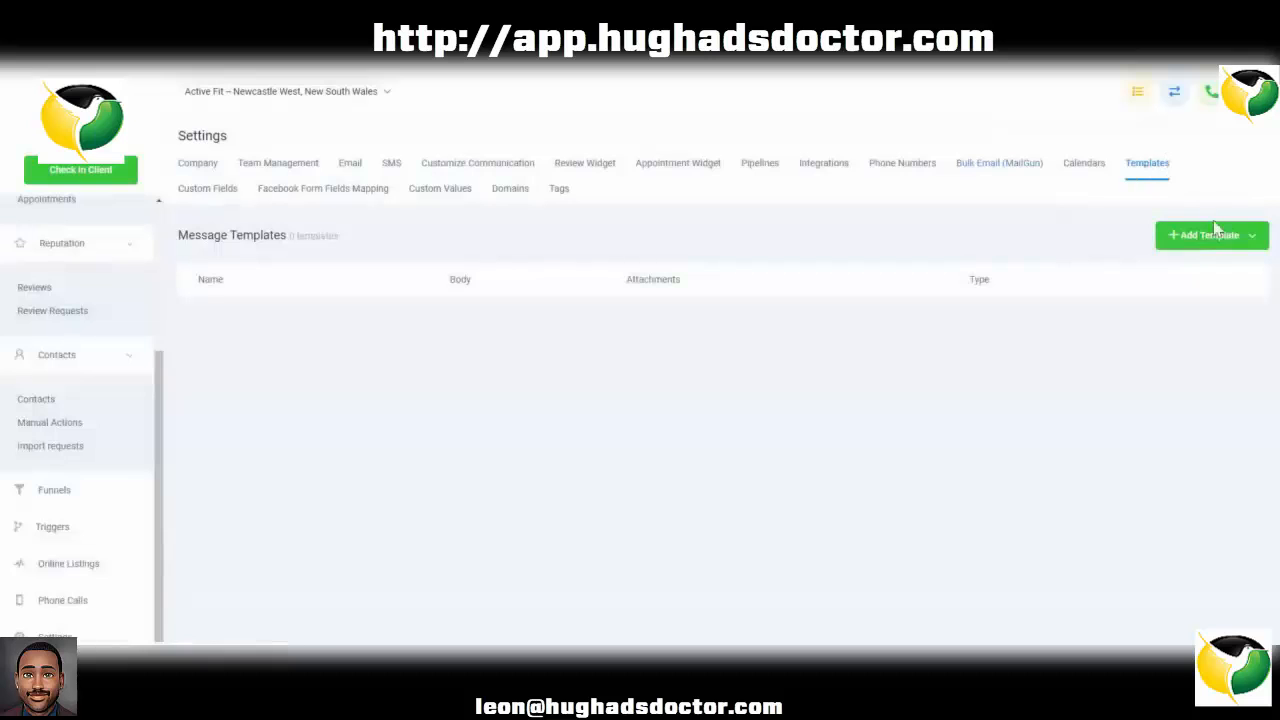
- Compose a new text message template named Address, with a message stating the business's street address
left_click(1251, 238)
left_click(1211, 263)
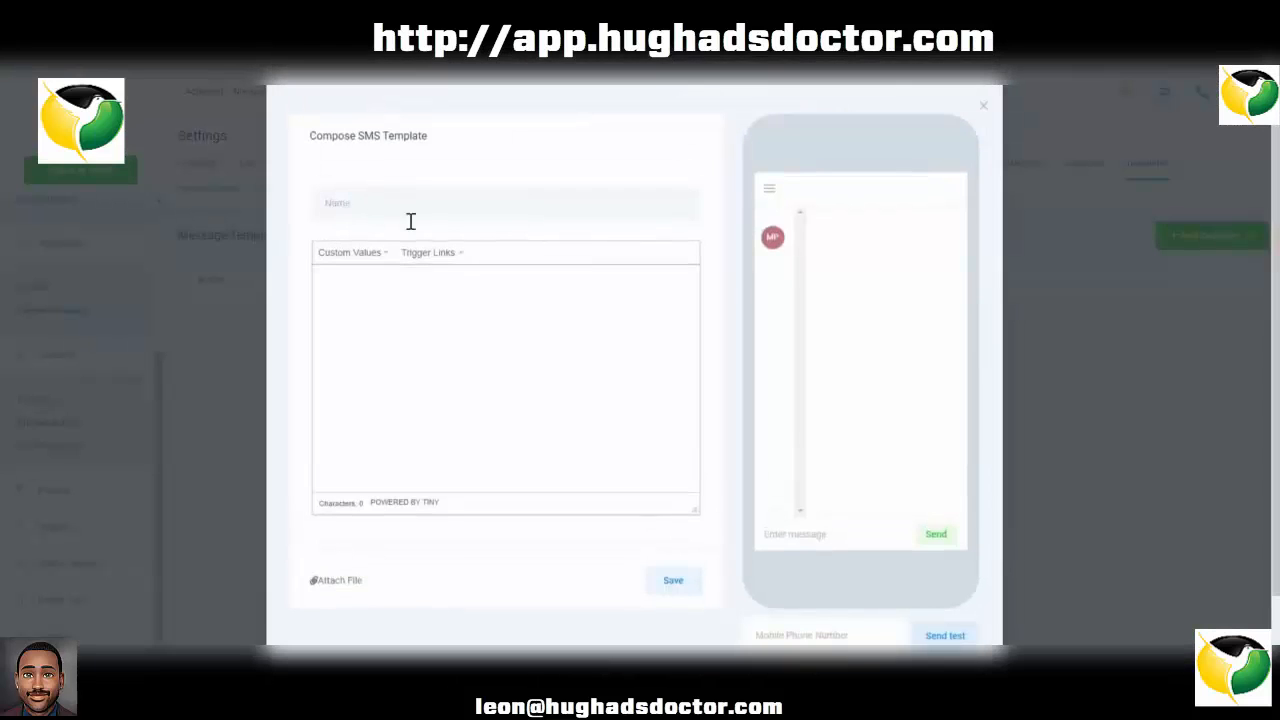
type("Address Templage")
key("BackSpace")
key("BackSpace")
key("BackSpace")
key("BackSpace")
type("OUr addre")
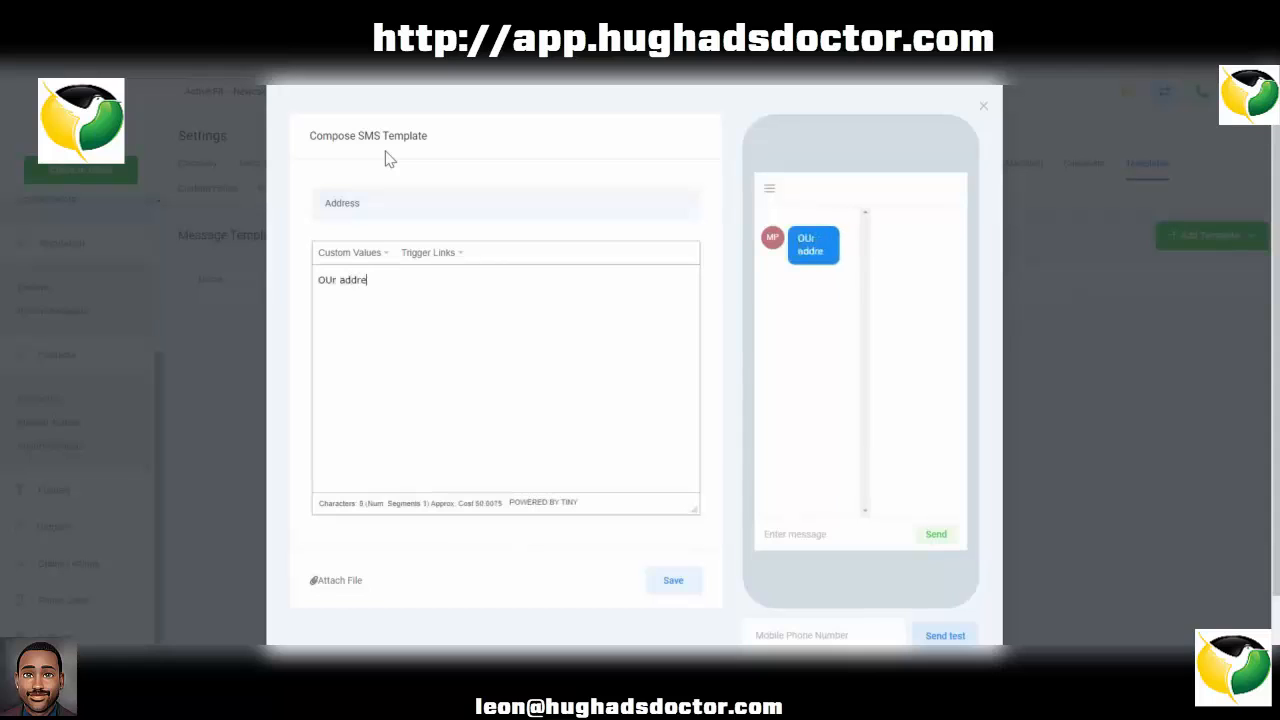
type("ss is 123 Smit")
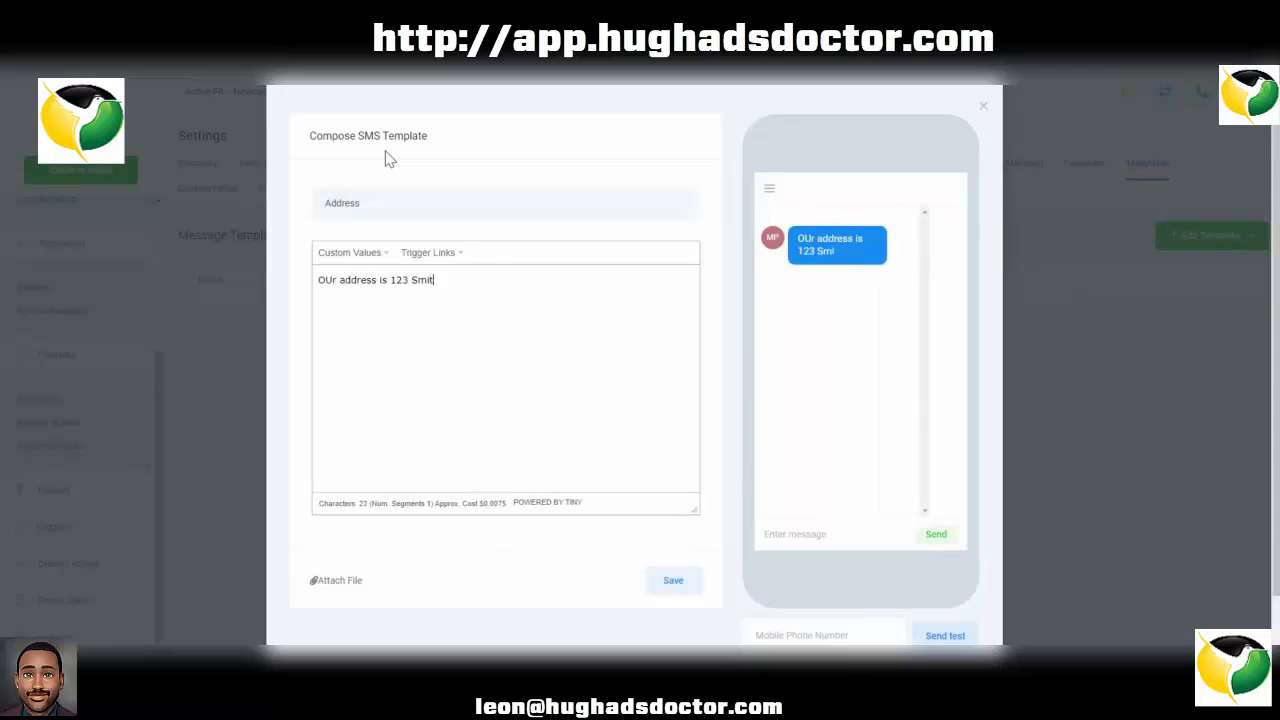
type("h Street")
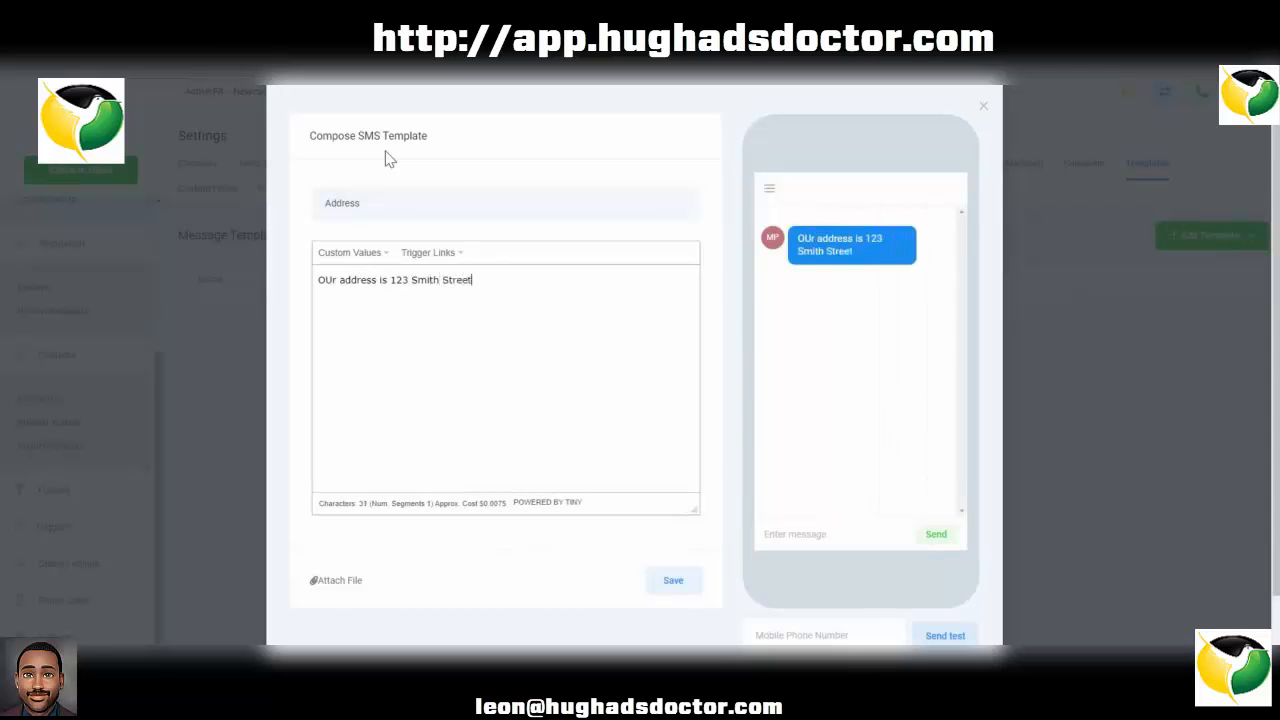
- Correct the message's first word to "Our", check the available custom values, and save the template
left_click(334, 280)
key("BackSpace")
type("u")
left_click(355, 252)
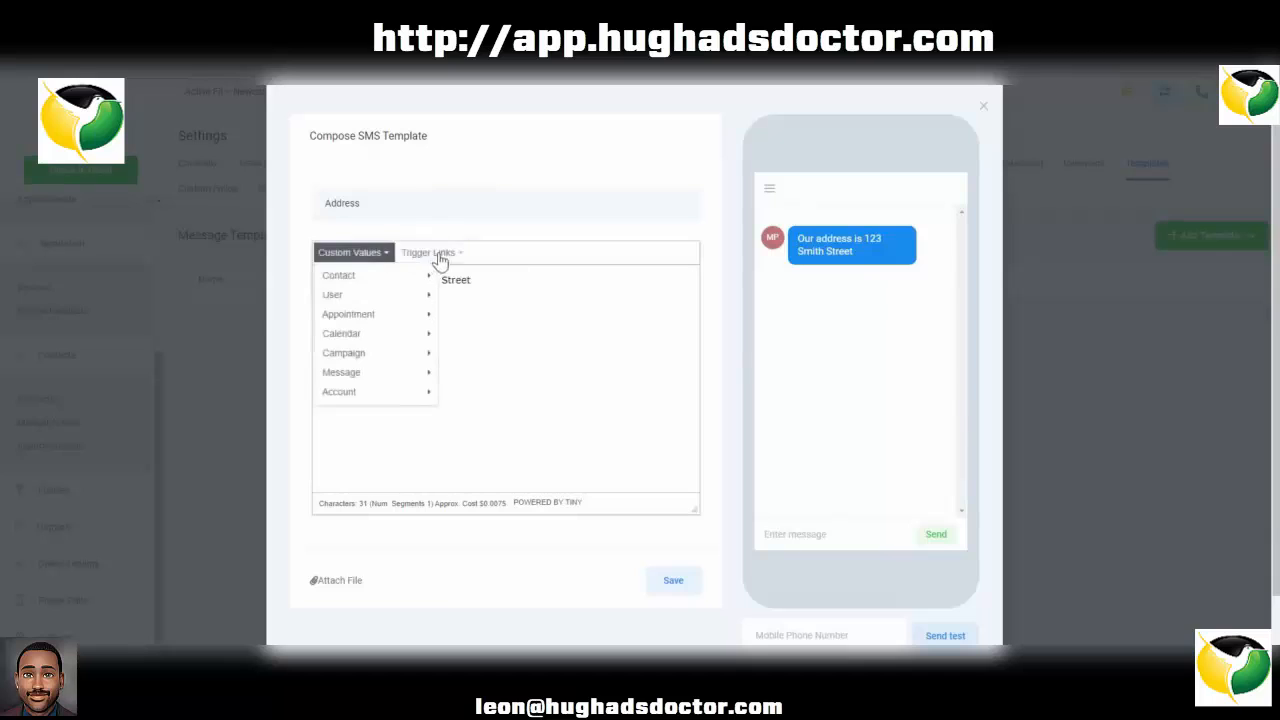
left_click(601, 247)
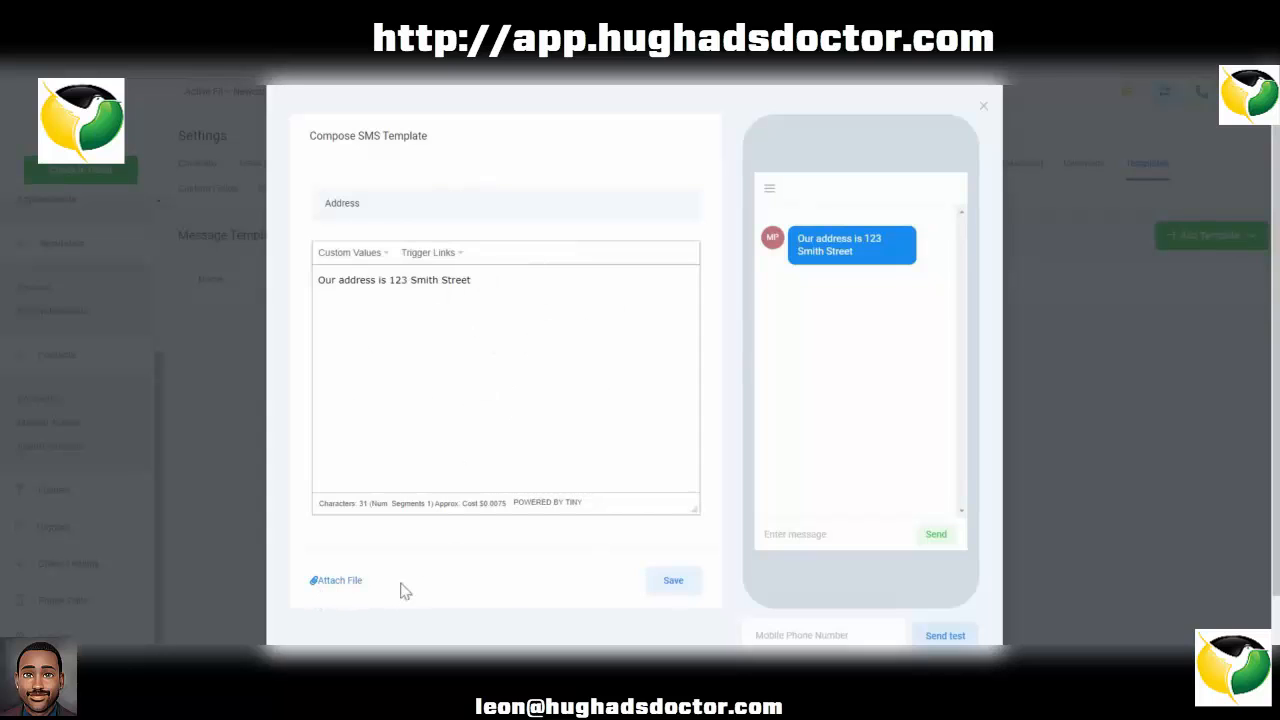
left_click(687, 591)
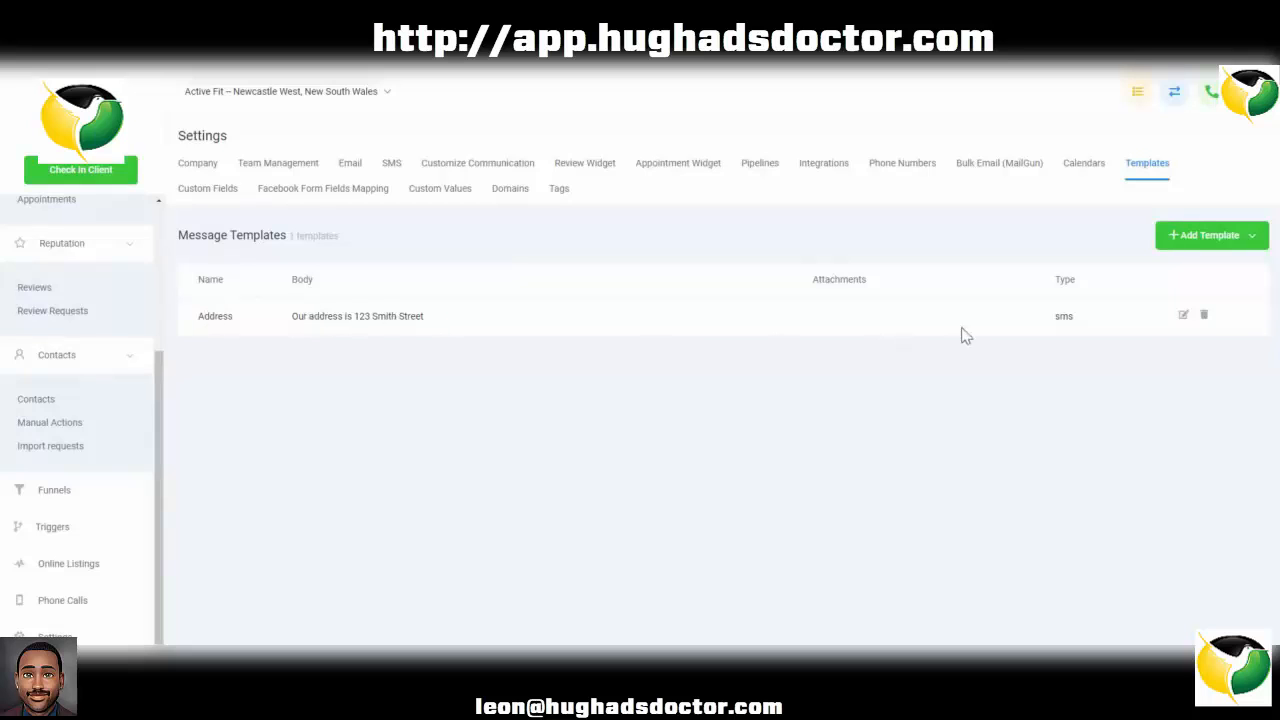
- Edit the Address template so its message begins "Sure thing, {{contact.first_name}}, our address is", using the contact's first name custom value, and save it
left_click(1183, 318)
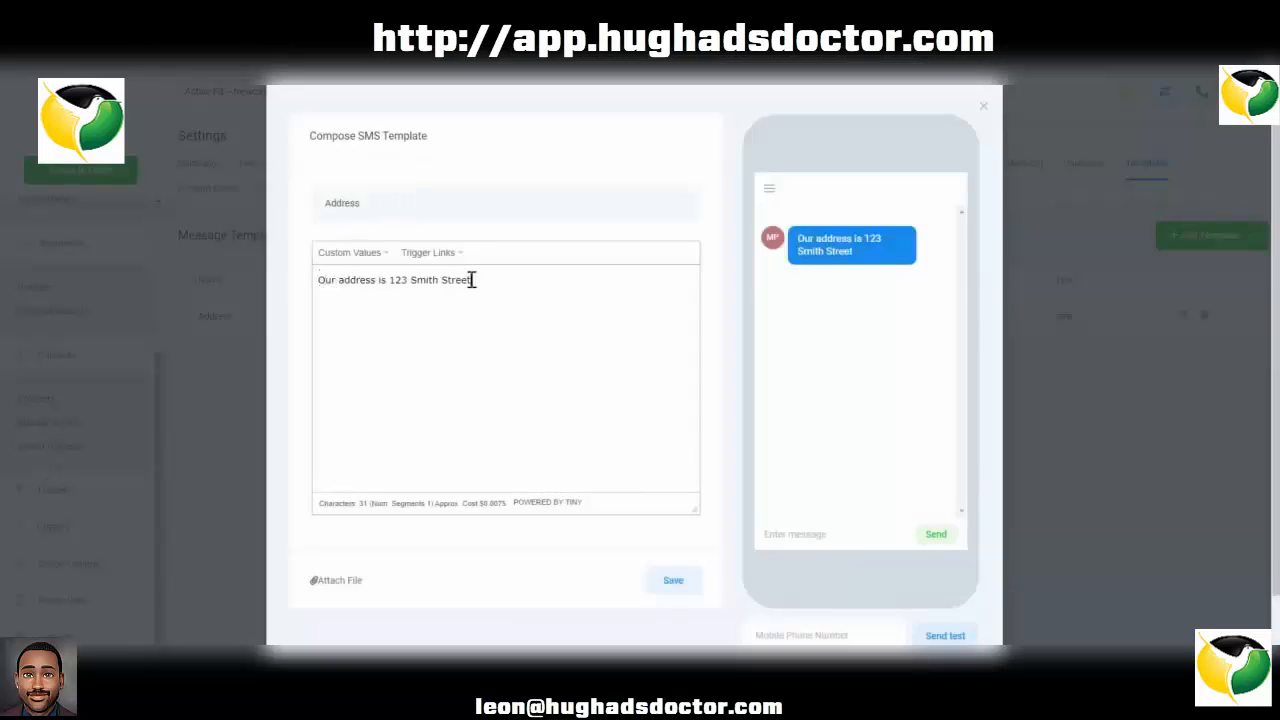
type("Sure thing,")
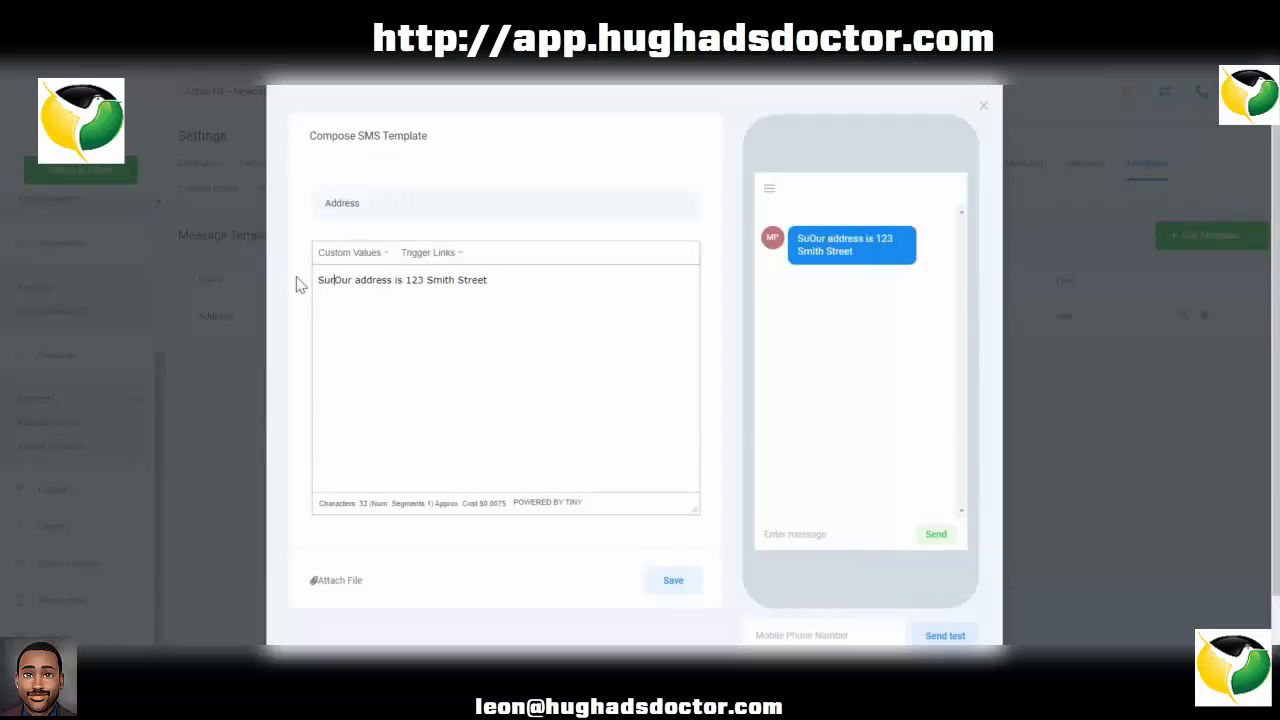
left_click(378, 253)
mouse_move(428, 274)
left_click(460, 296)
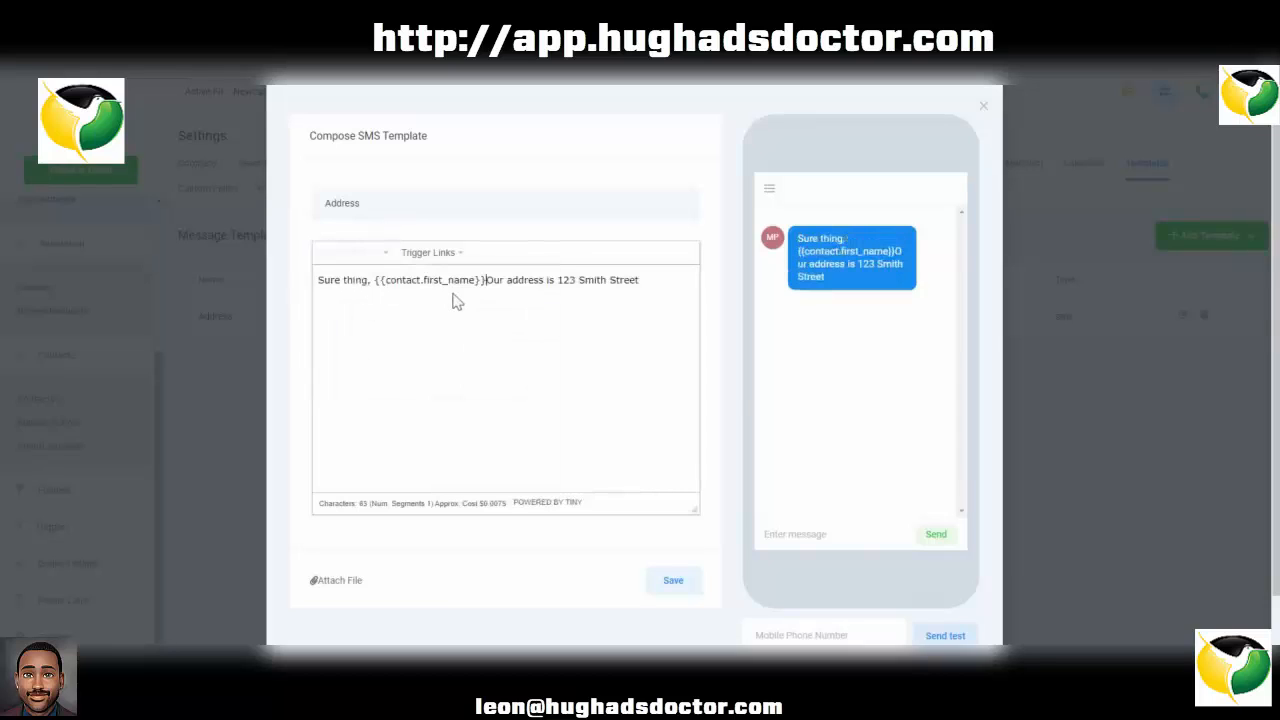
type(",")
key("Delete")
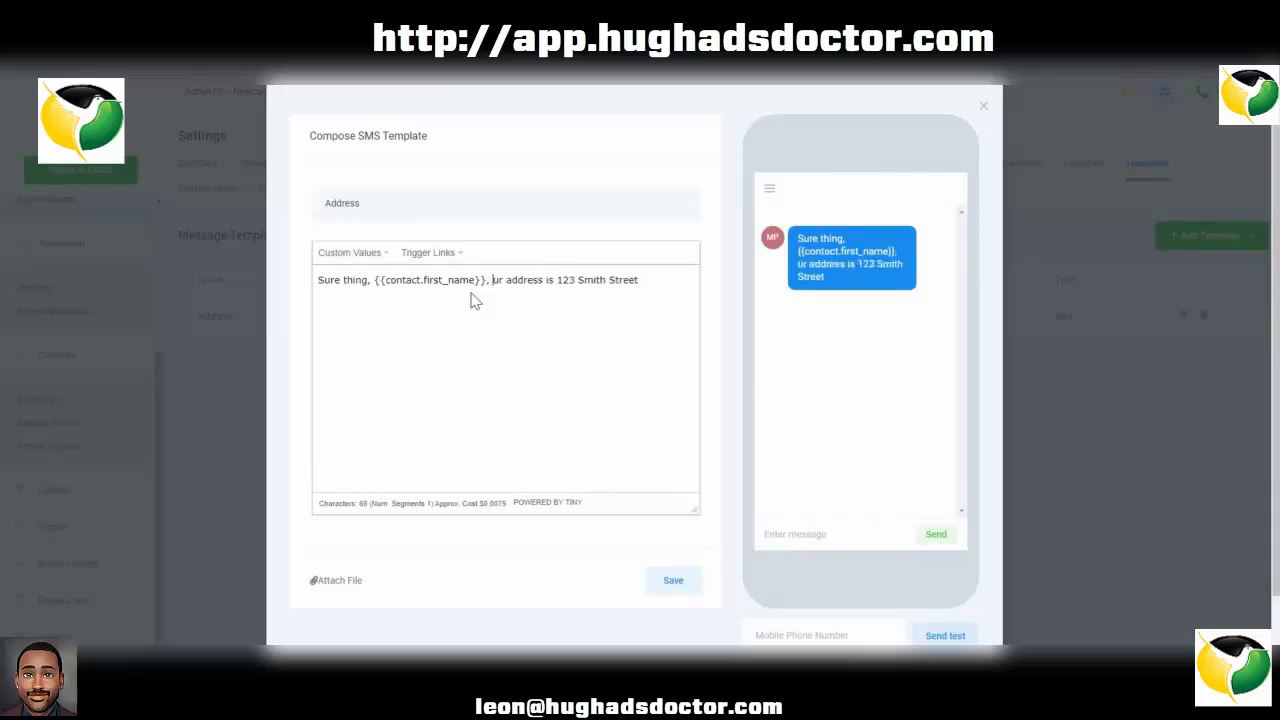
type("o")
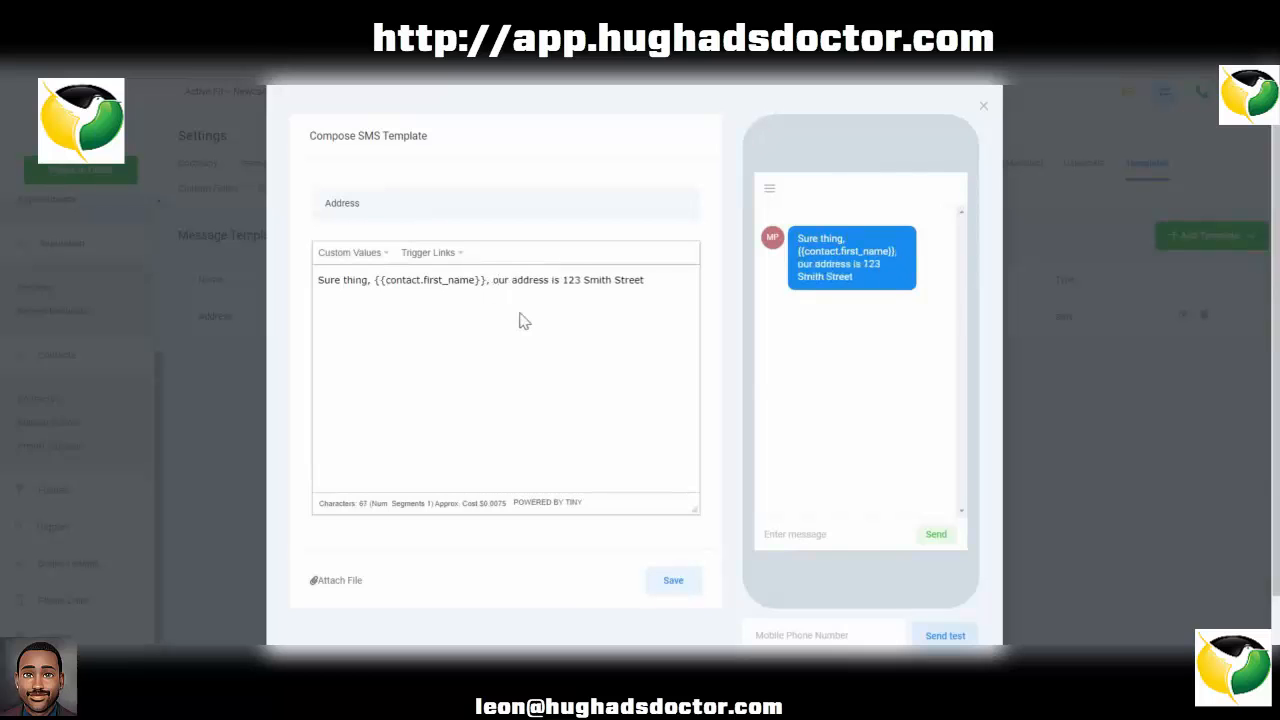
left_click(669, 579)
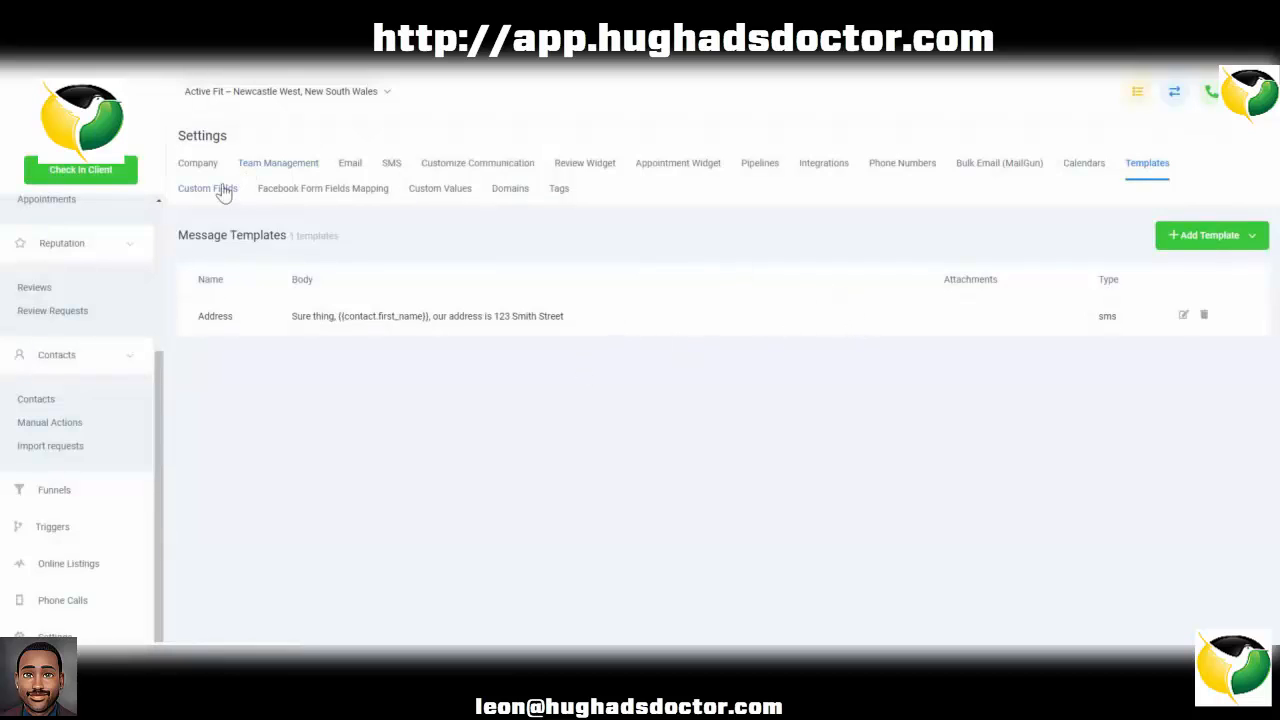
left_click(1255, 240)
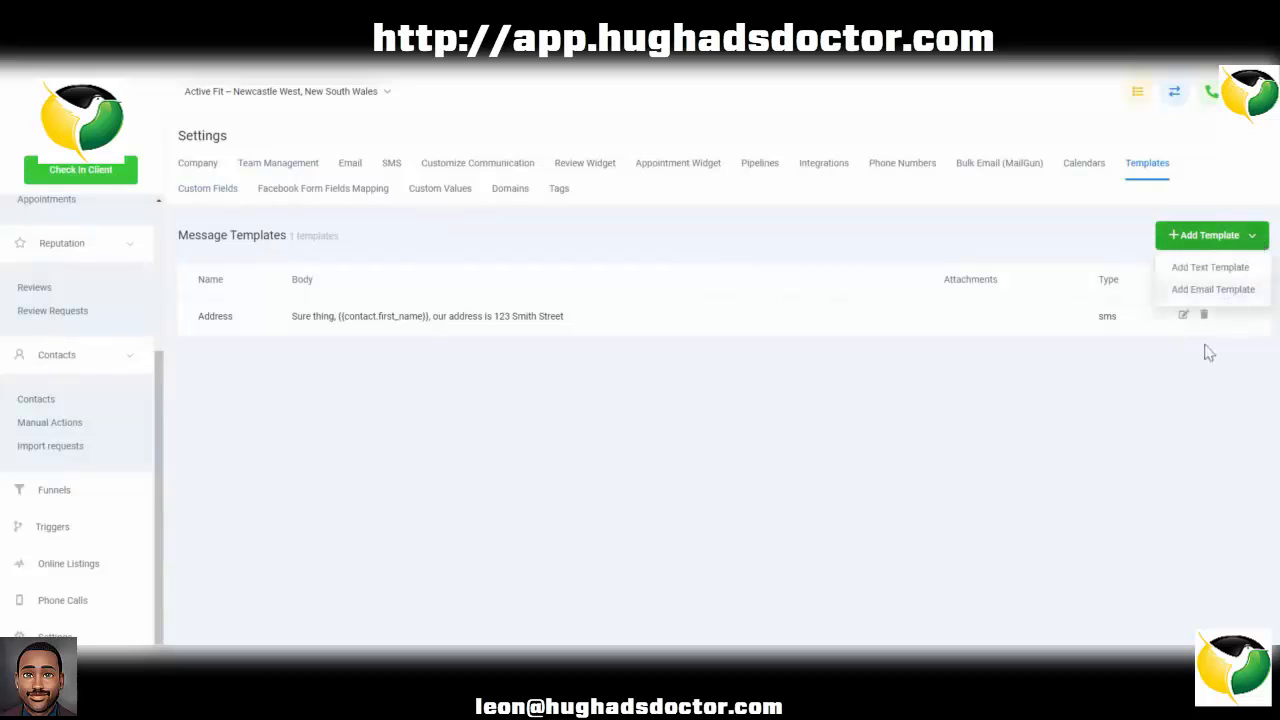
left_click(1181, 401)
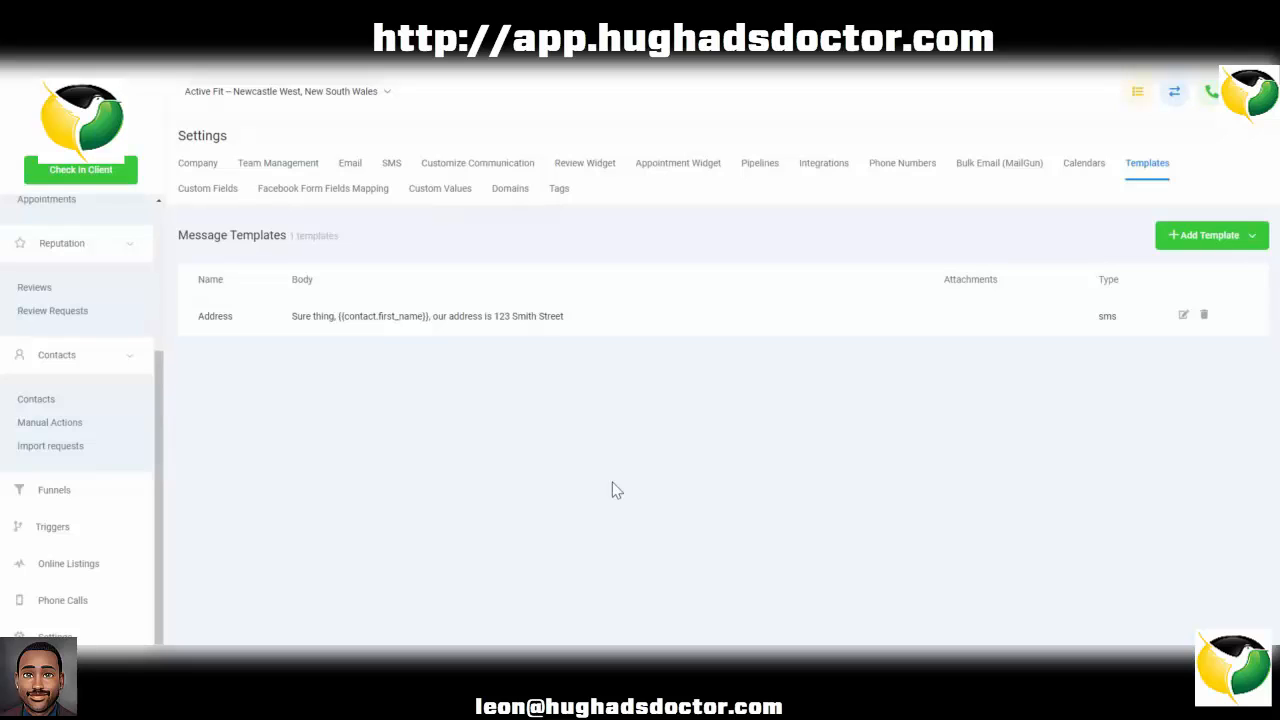
- Rename the DEMO RESULT custom field to "What is the RESULT that you are looking for?" and save it
left_click(218, 192)
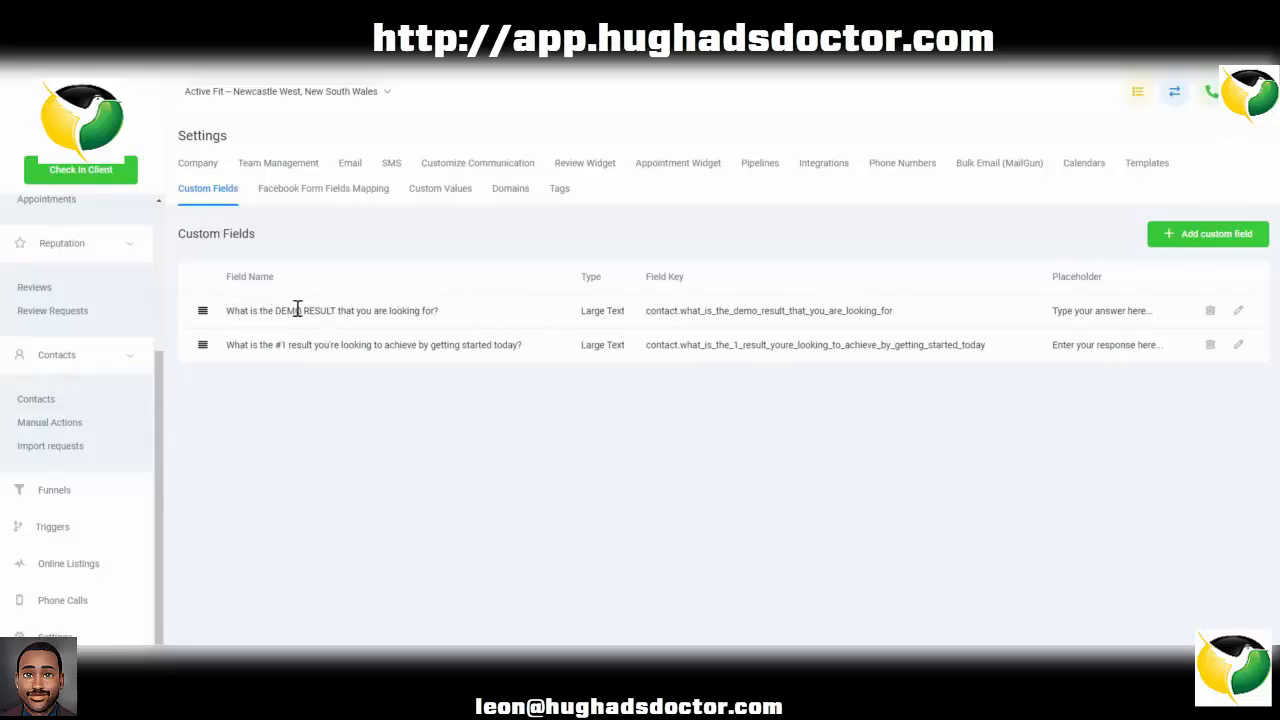
left_click(1239, 312)
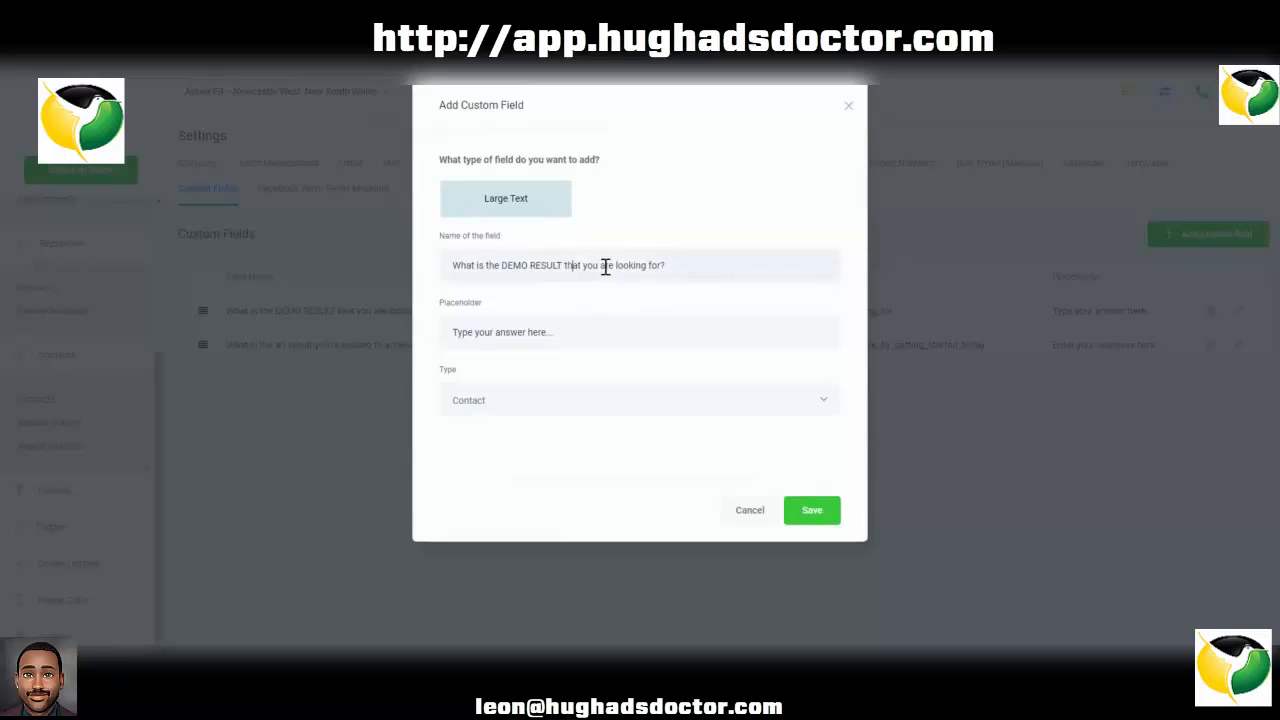
double_click(515, 266)
key("BackSpace")
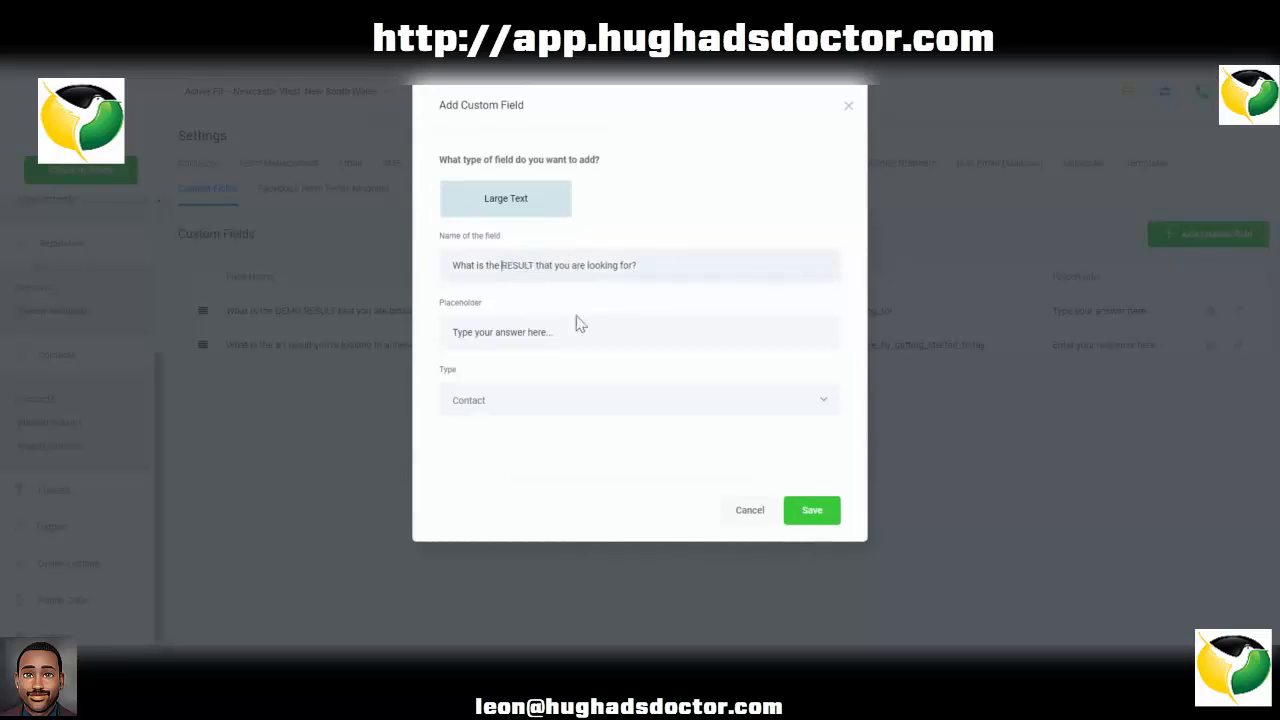
left_click(810, 516)
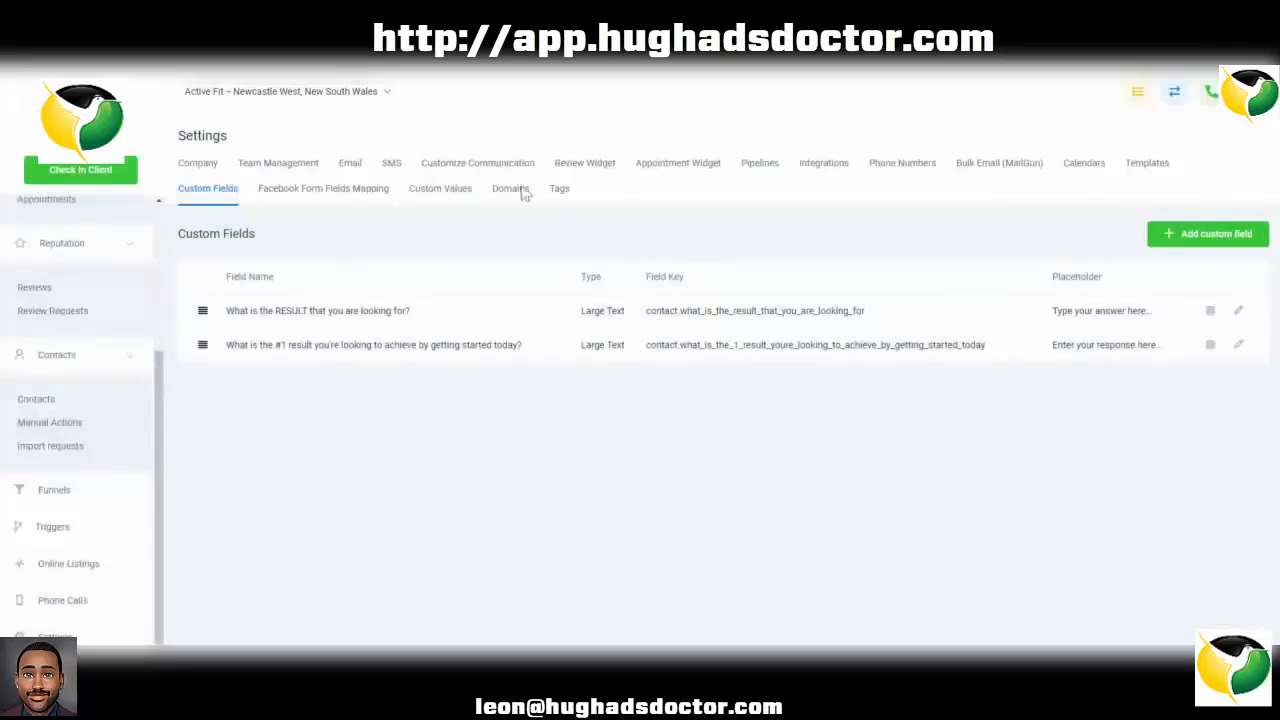
- View the Facebook form fields mapping, custom values, domains and tags settings
left_click(348, 198)
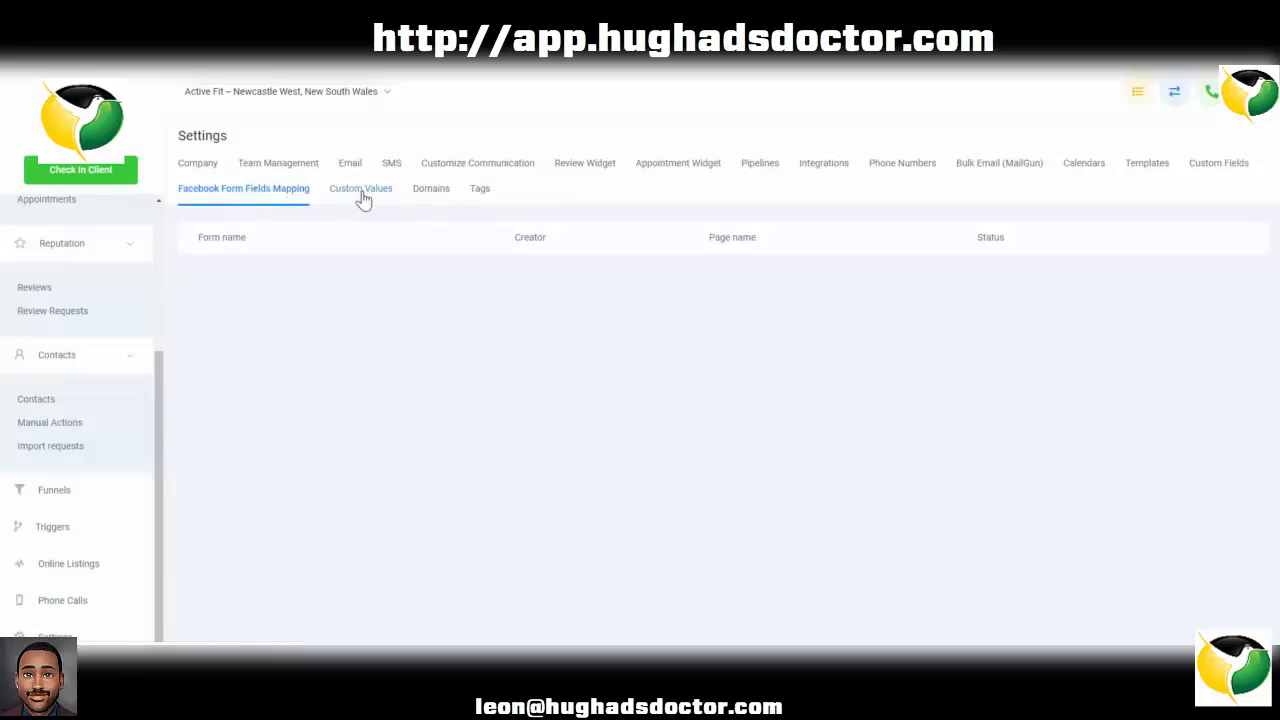
left_click(364, 200)
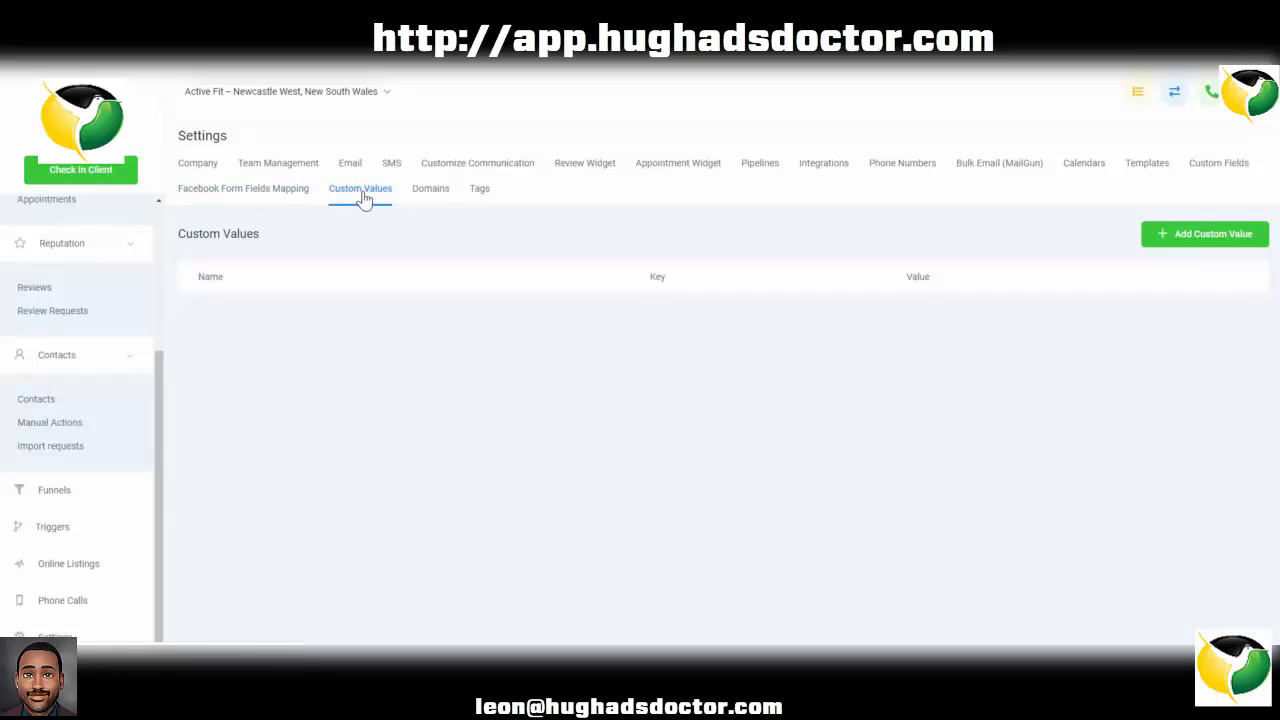
left_click(428, 191)
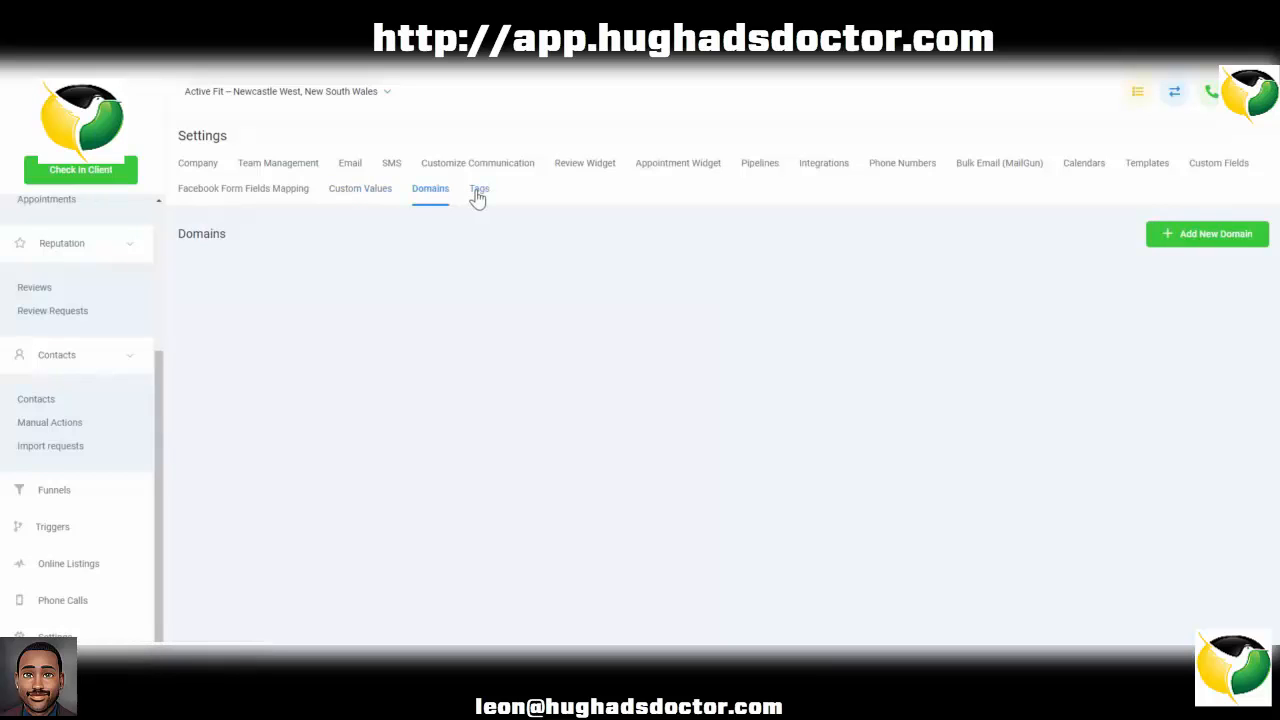
left_click(478, 192)
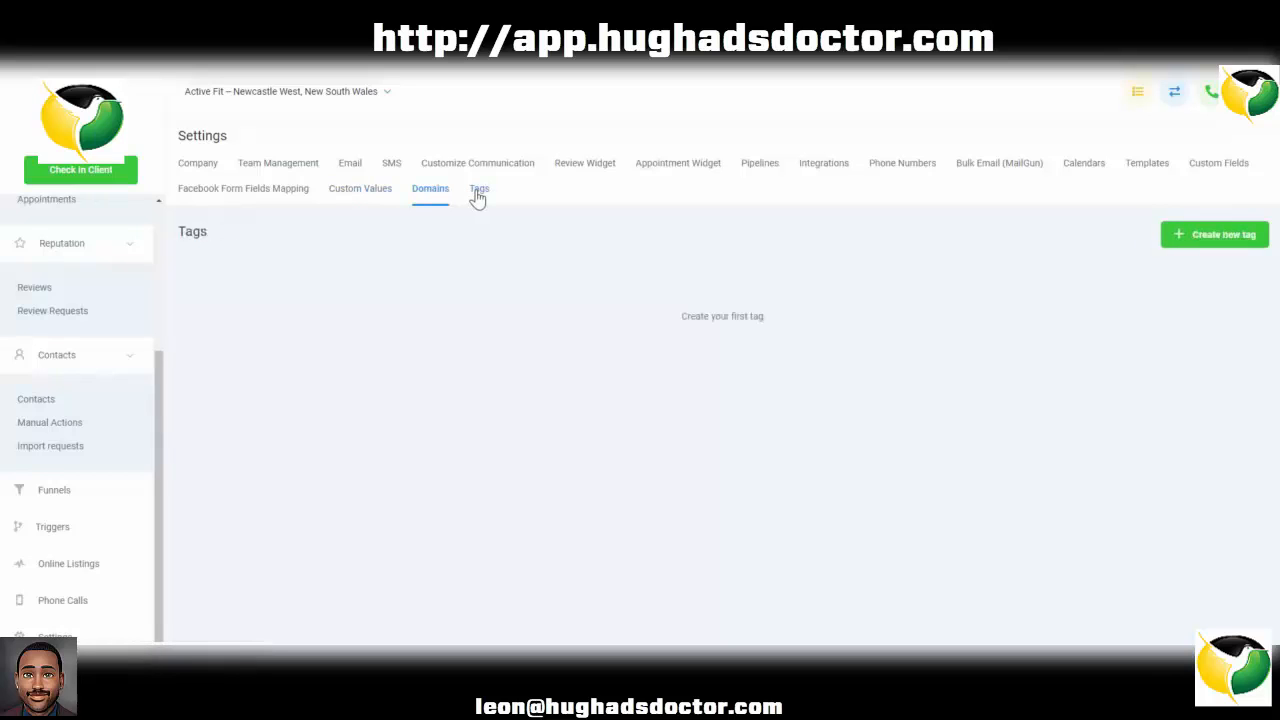